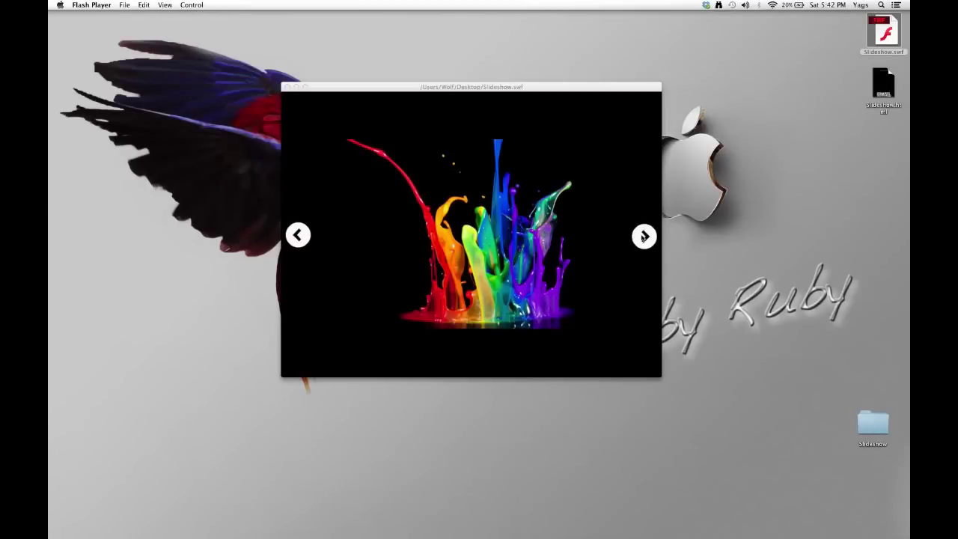
# - Step the Flash slideshow forward four slides, then back four slides
pyautogui.click(645, 237)
pyautogui.click(646, 237)
pyautogui.click(646, 237)
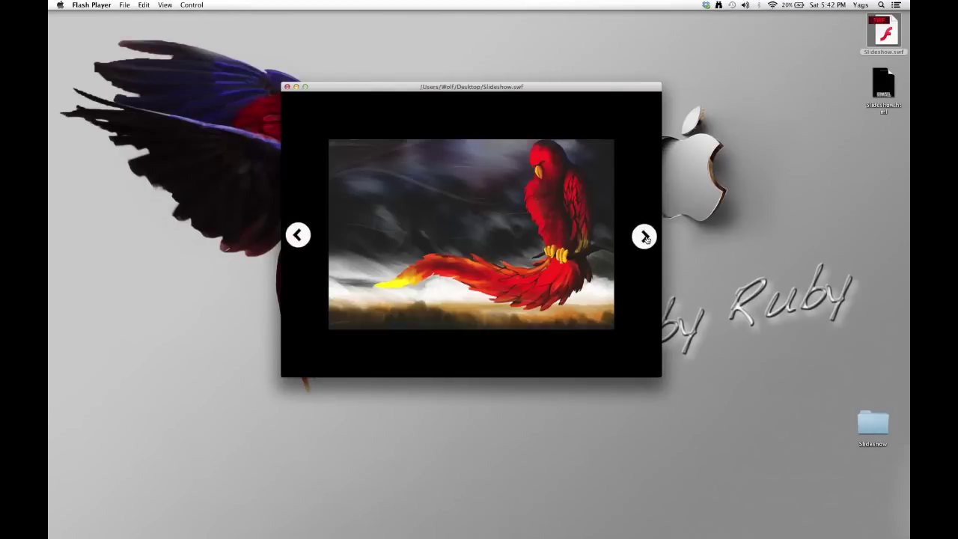
pyautogui.click(645, 237)
pyautogui.click(298, 234)
pyautogui.click(298, 234)
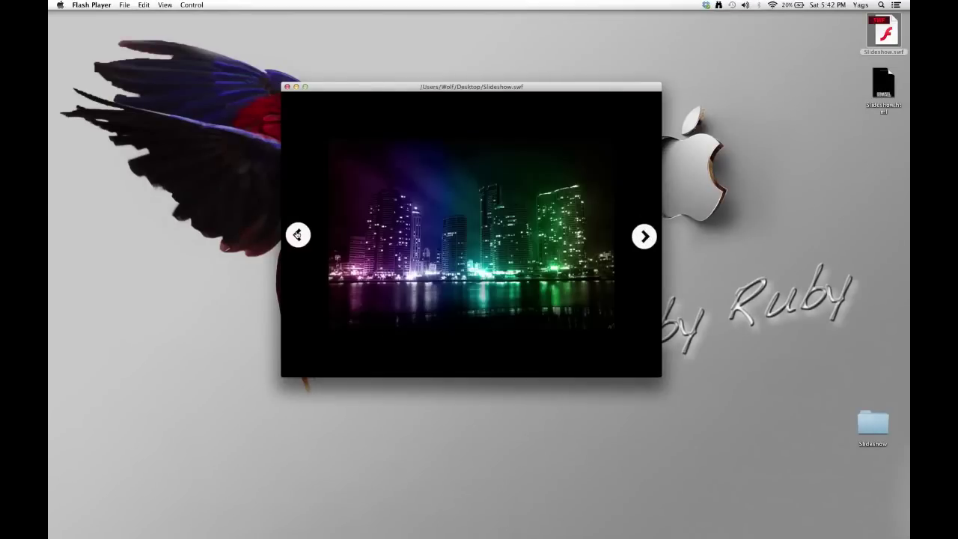
pyautogui.click(298, 235)
pyautogui.click(298, 235)
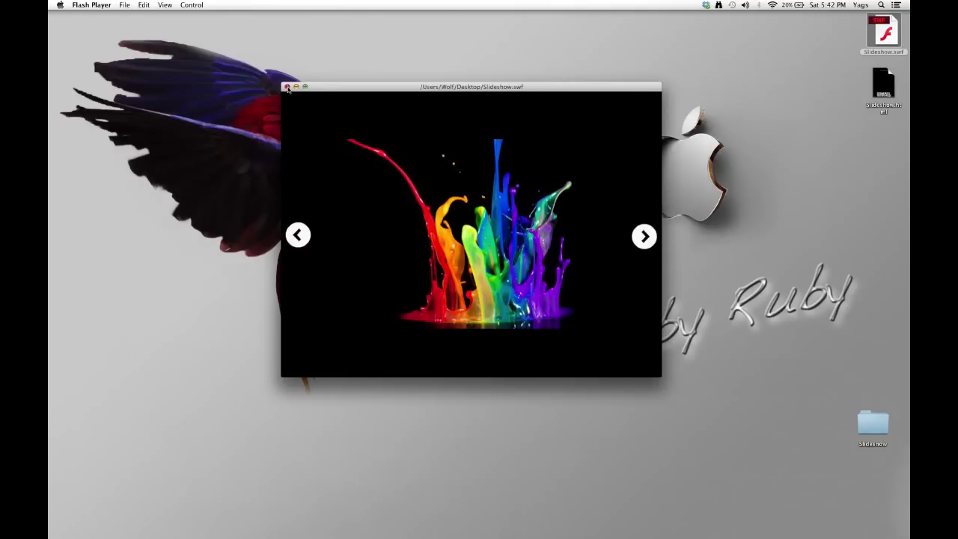
# - In full-screen Safari, advance the HTML slideshow four slides and step back two
pyautogui.hotkey('ctrl', 'Right')
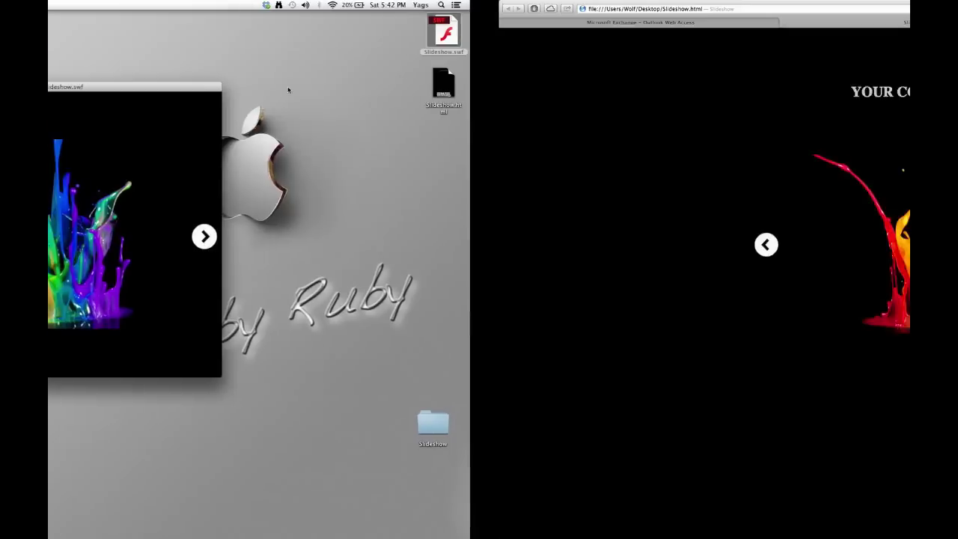
pyautogui.click(642, 246)
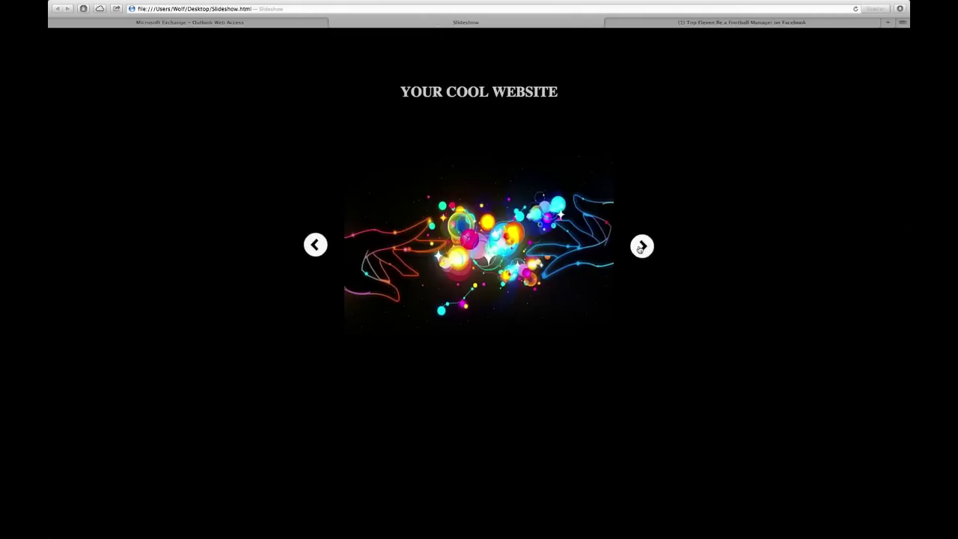
pyautogui.click(642, 247)
pyautogui.click(641, 247)
pyautogui.click(641, 246)
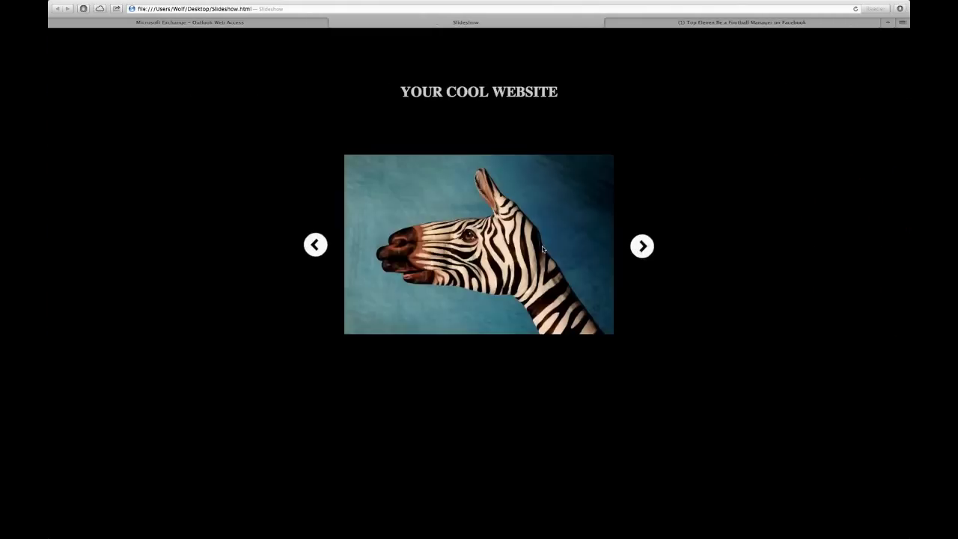
pyautogui.click(316, 246)
pyautogui.click(315, 245)
pyautogui.click(316, 245)
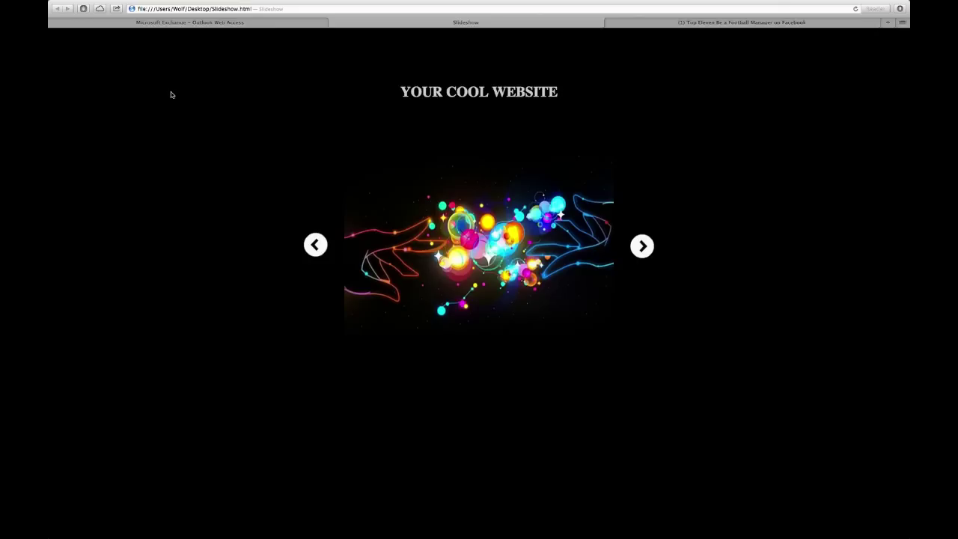
# - Glance at the application overview, then return to the desktop with the Flash slideshow
pyautogui.press('super+alt+d')
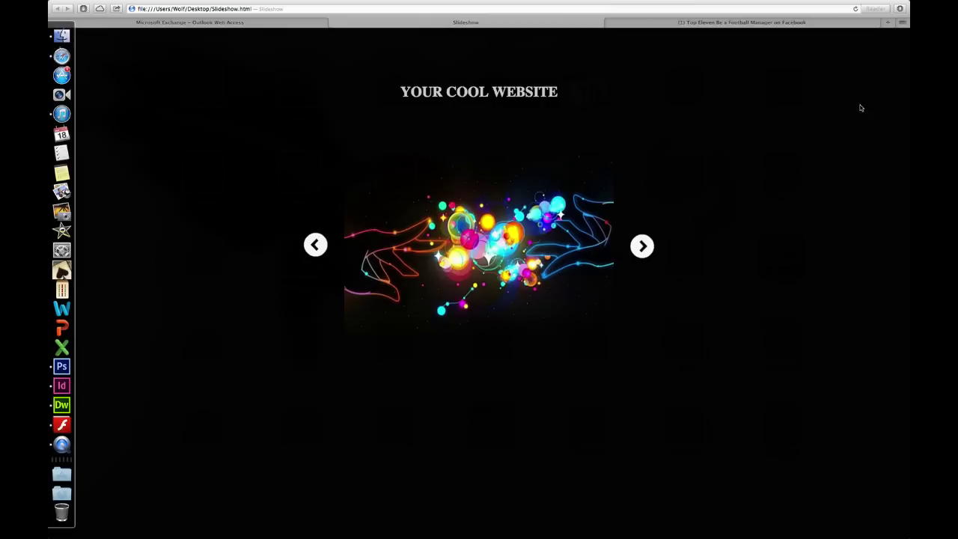
pyautogui.press('F4')
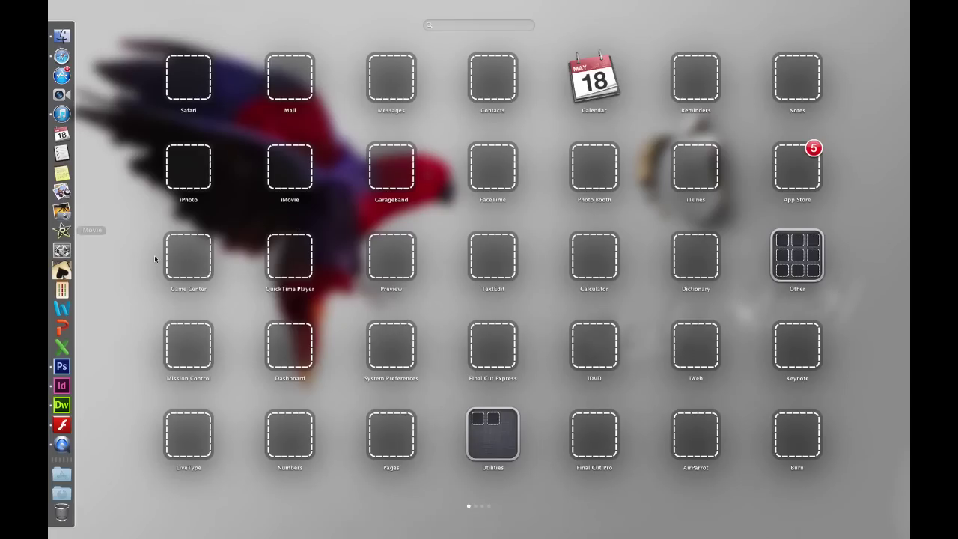
pyautogui.click(132, 247)
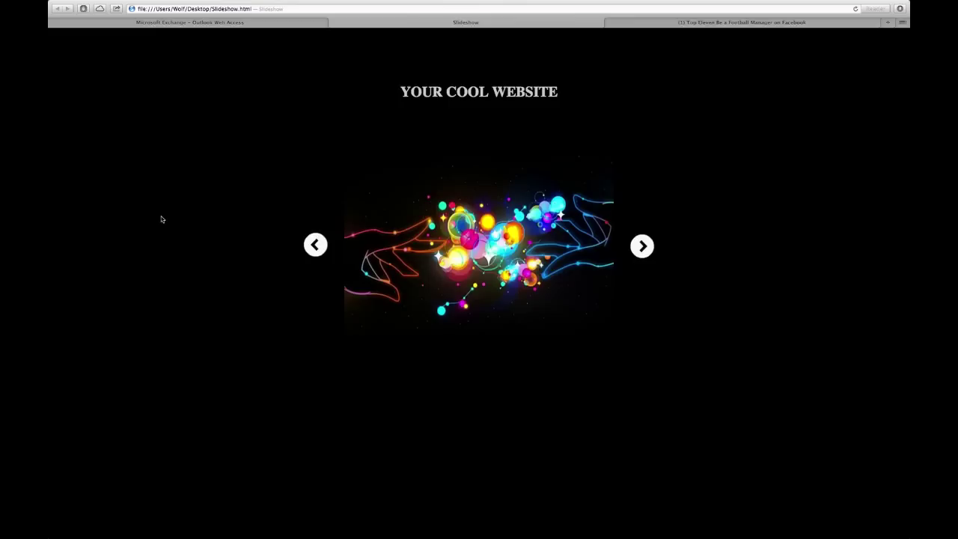
pyautogui.hotkey('ctrl', 'Left')
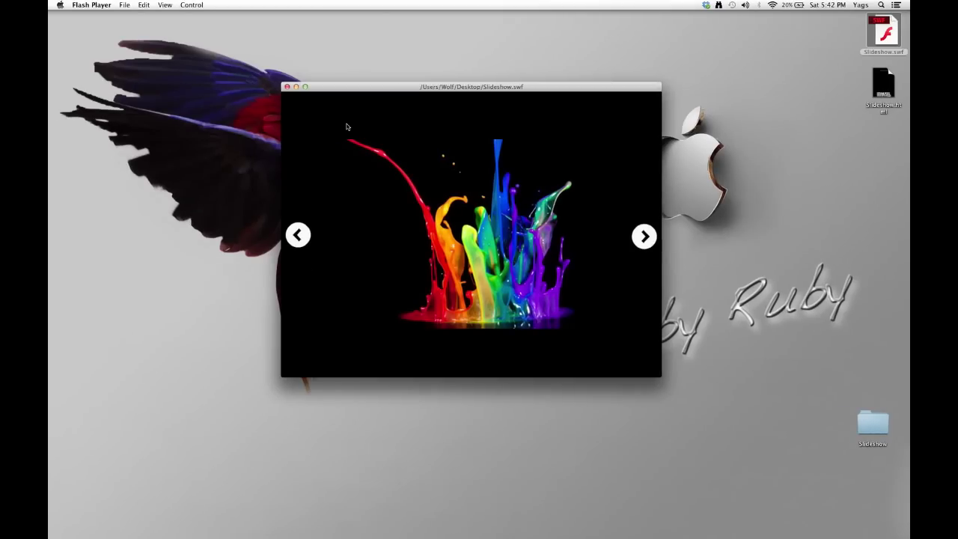
# - Close the Flash slideshow window and bring InDesign forward
pyautogui.press('super+w')
pyautogui.moveTo(59, 321)
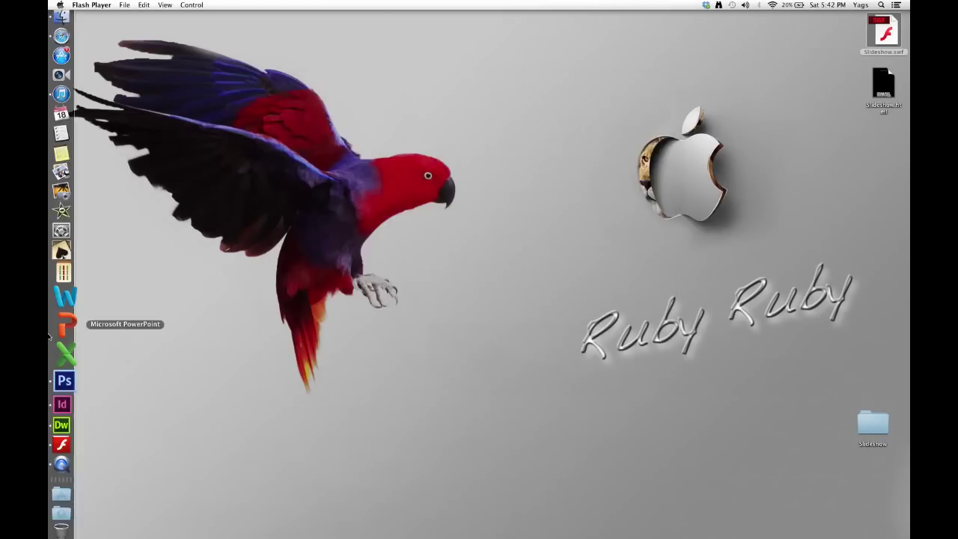
pyautogui.click(65, 393)
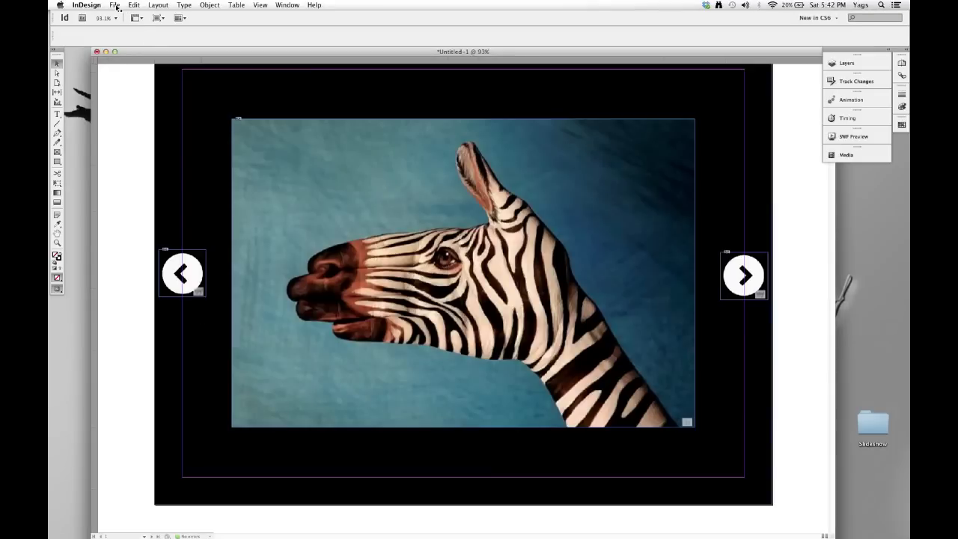
# - Create a new Web-intent document, 800 x 600 px, single page with 36 px margins
pyautogui.click(114, 6)
pyautogui.moveTo(135, 20)
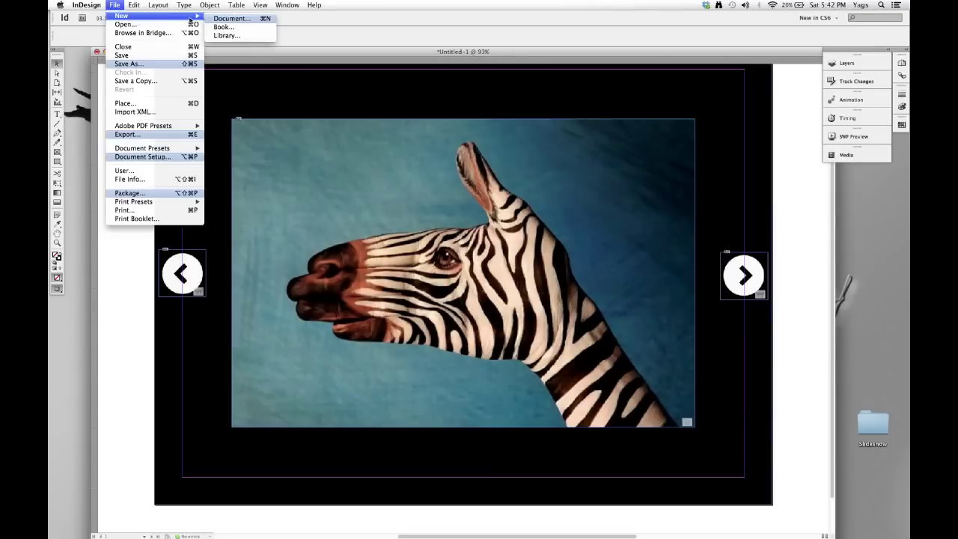
pyautogui.click(240, 21)
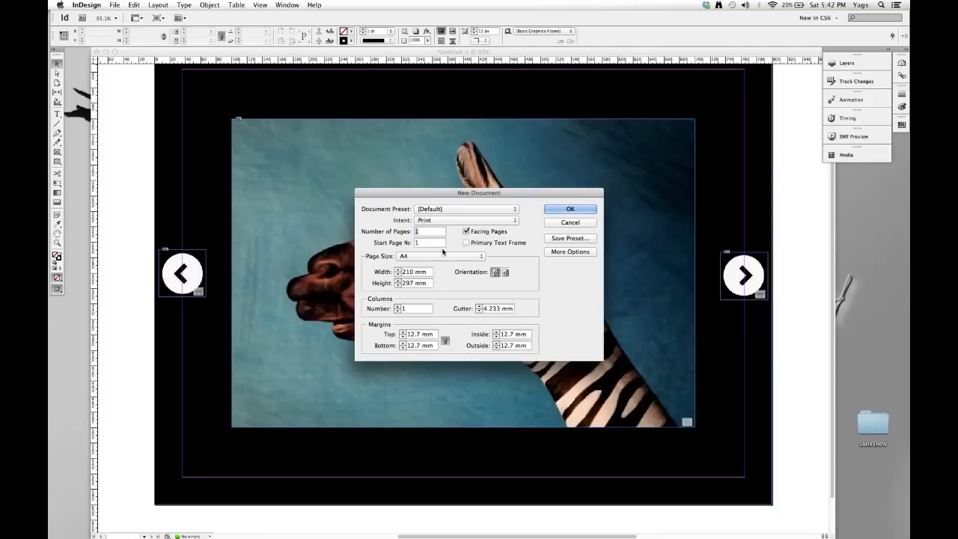
pyautogui.click(464, 220)
pyautogui.click(459, 231)
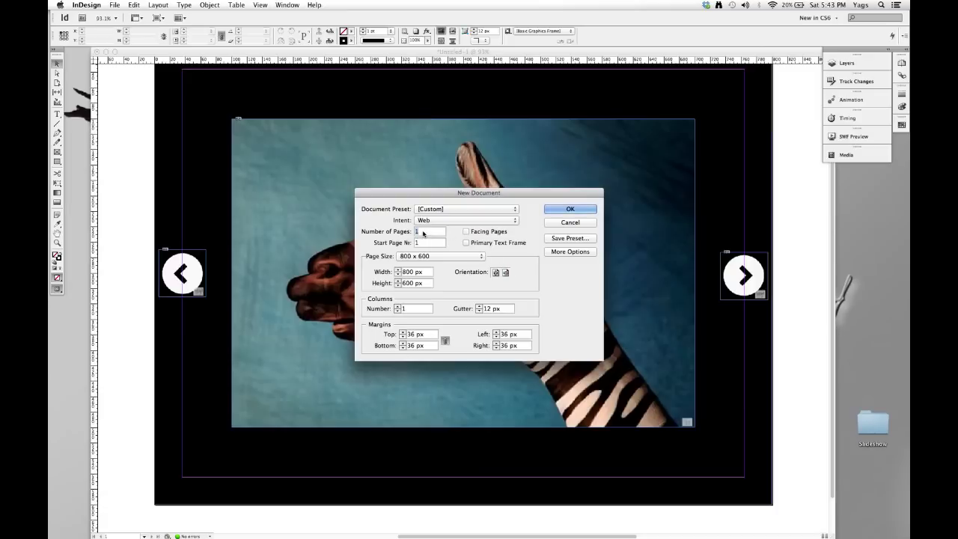
pyautogui.click(564, 209)
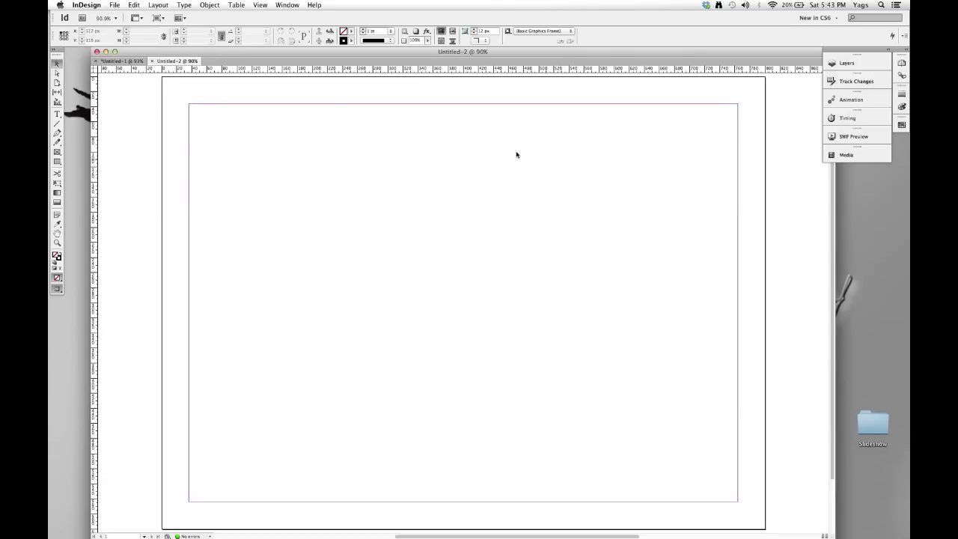
# - Try the Advanced workspace, then settle on the New in CS6 workspace
pyautogui.click(828, 18)
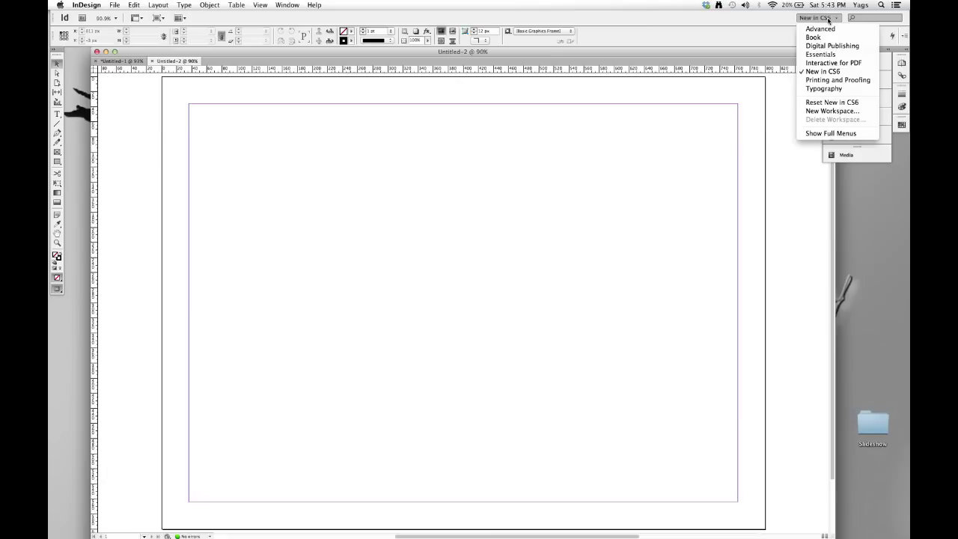
pyautogui.click(842, 73)
pyautogui.click(818, 17)
pyautogui.click(824, 37)
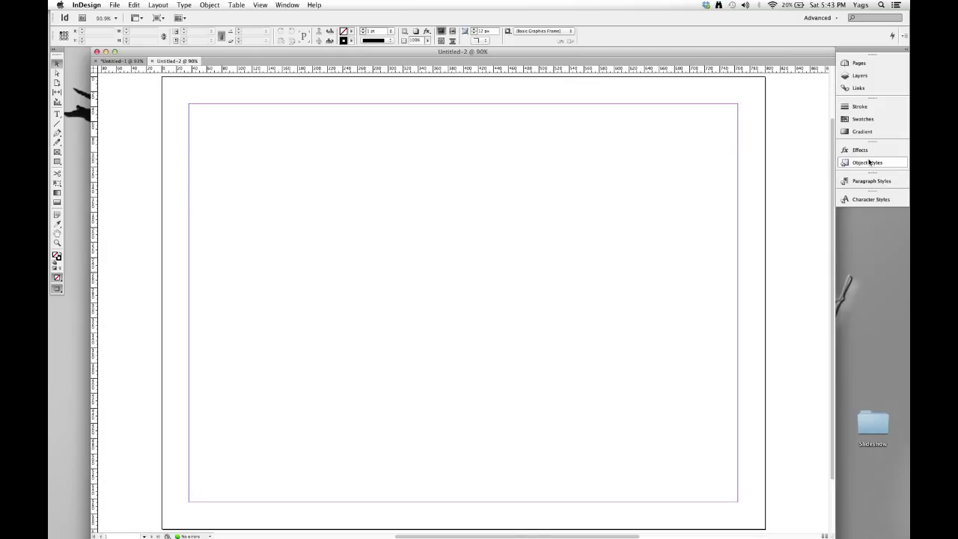
pyautogui.click(819, 18)
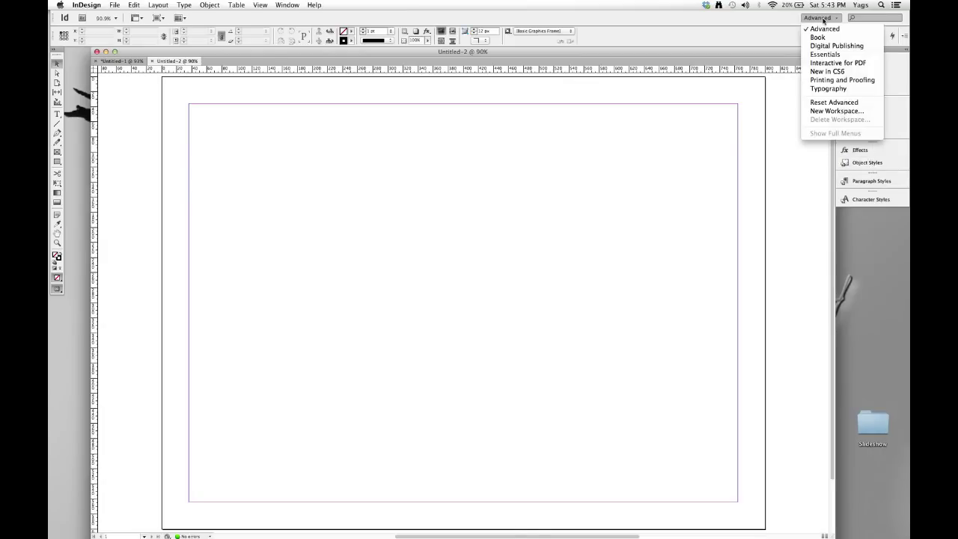
pyautogui.click(842, 72)
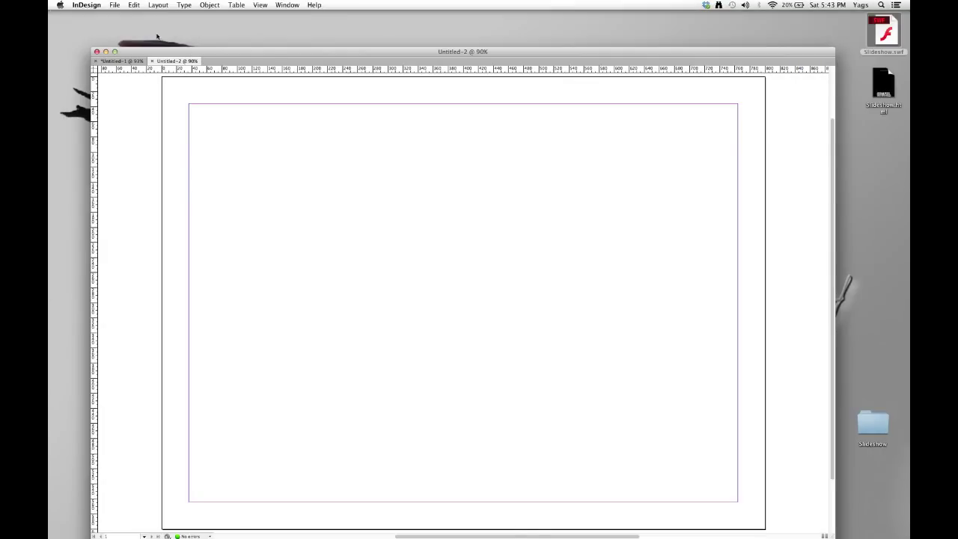
# - Show the Object States panel from Window > Interactive and dock it with the other panels
pyautogui.click(287, 5)
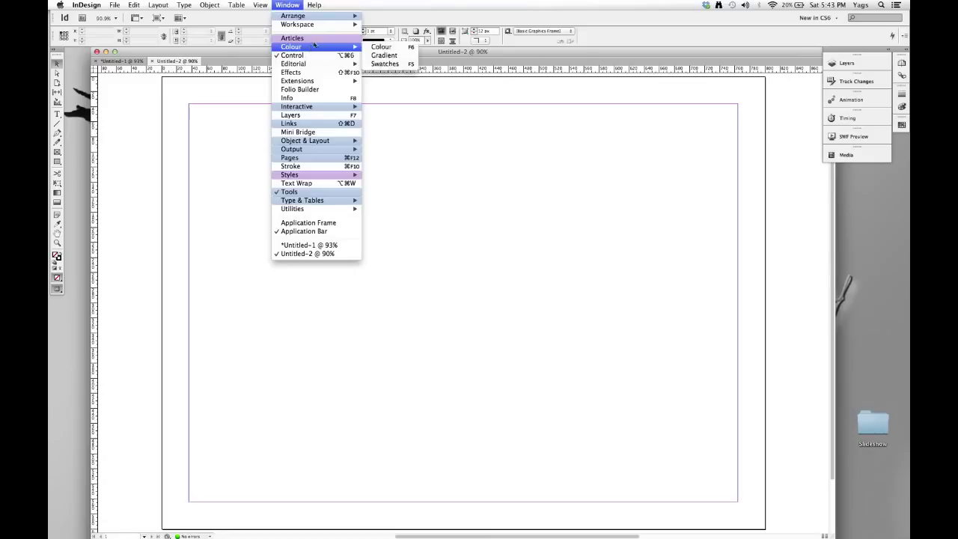
pyautogui.moveTo(327, 108)
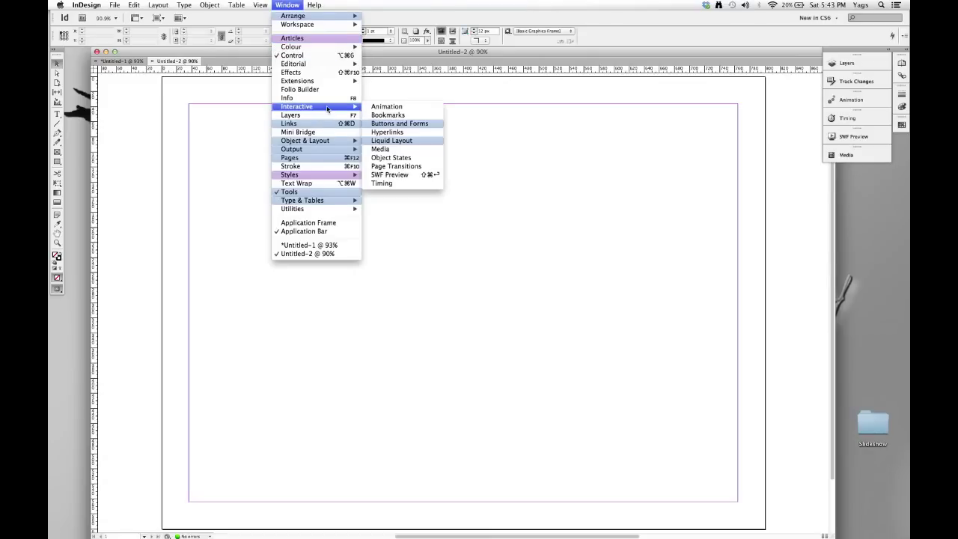
pyautogui.click(402, 158)
pyautogui.moveTo(459, 226); pyautogui.dragTo(847, 162)
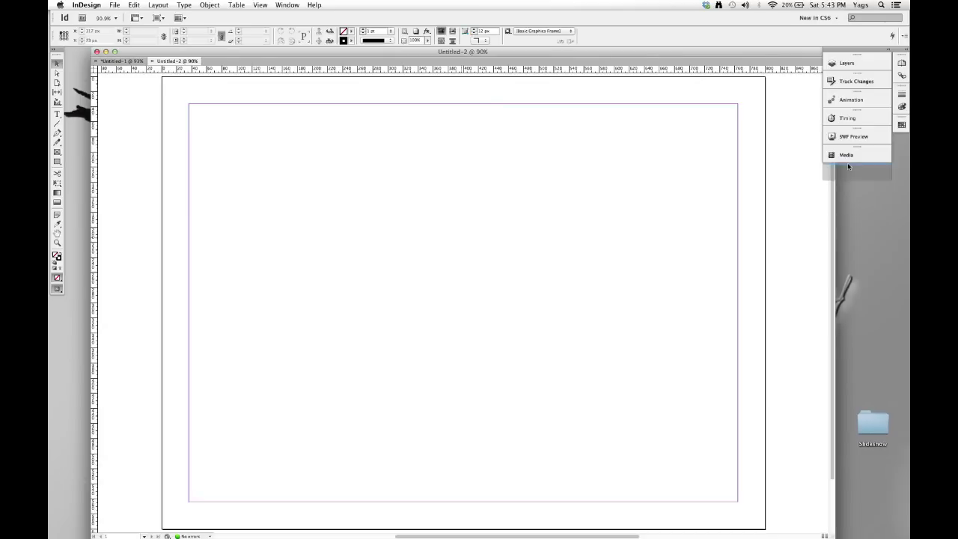
# - Load Image1.png through Image5.png from the Slideshow folder into the place cursor
pyautogui.click(116, 6)
pyautogui.click(127, 103)
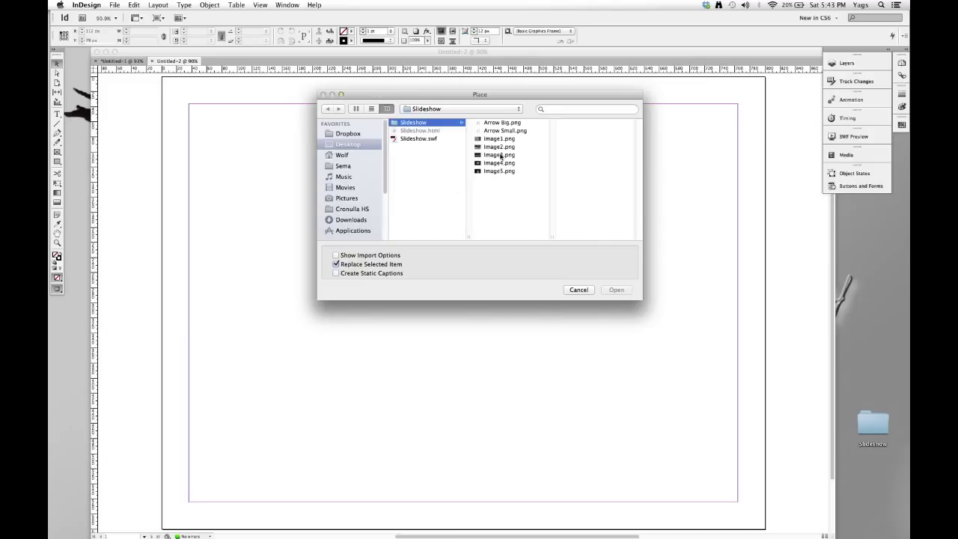
pyautogui.moveTo(502, 109); pyautogui.dragTo(439, 133)
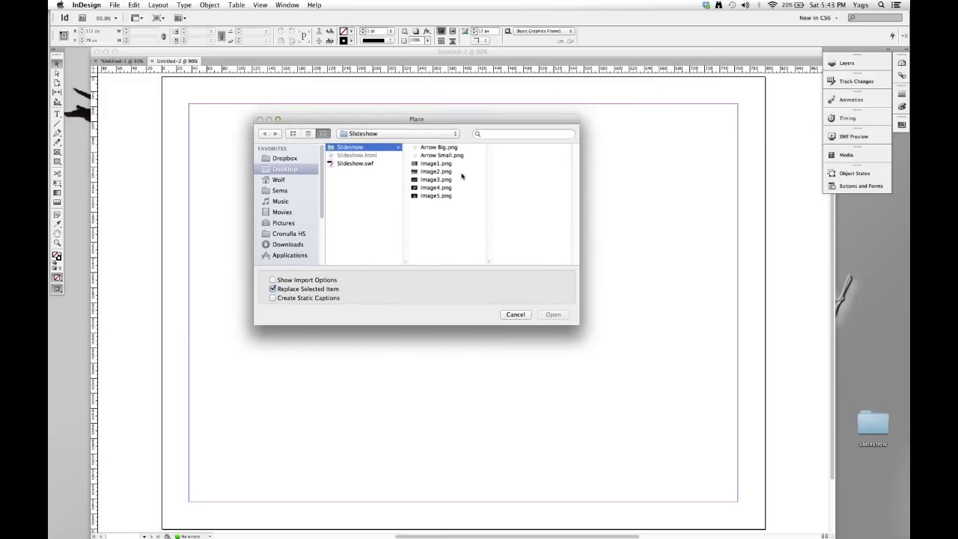
pyautogui.moveTo(422, 211); pyautogui.dragTo(443, 158)
pyautogui.click(447, 216)
pyautogui.moveTo(416, 211); pyautogui.dragTo(454, 161)
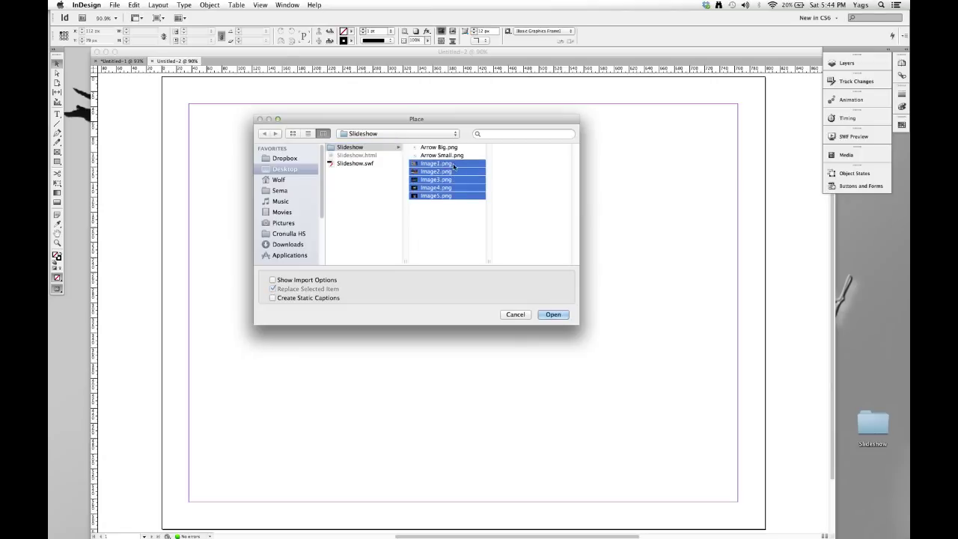
pyautogui.click(553, 314)
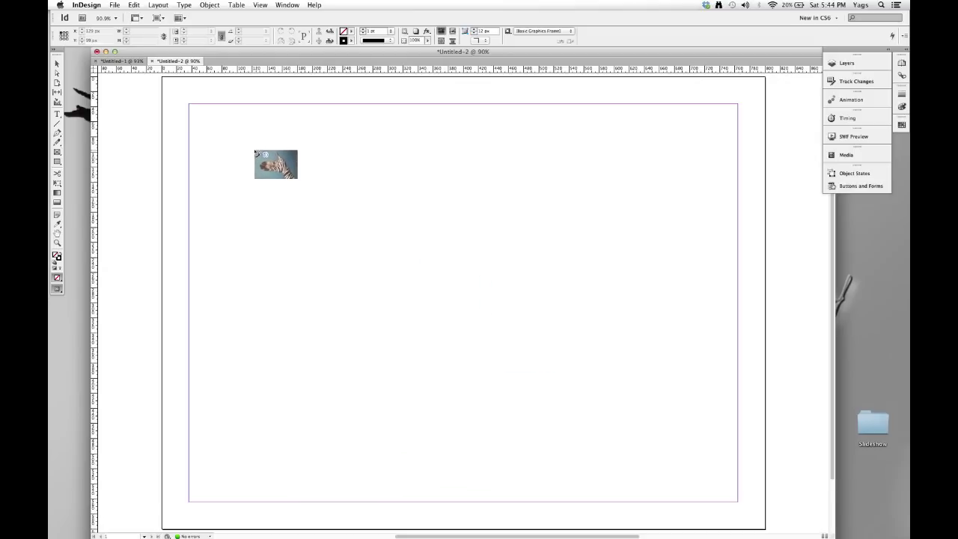
# - Place the zebra, parrot, city, glowing-hands and paint-splash images in identical overlapping frames, then deselect
pyautogui.moveTo(254, 146); pyautogui.dragTo(683, 477)
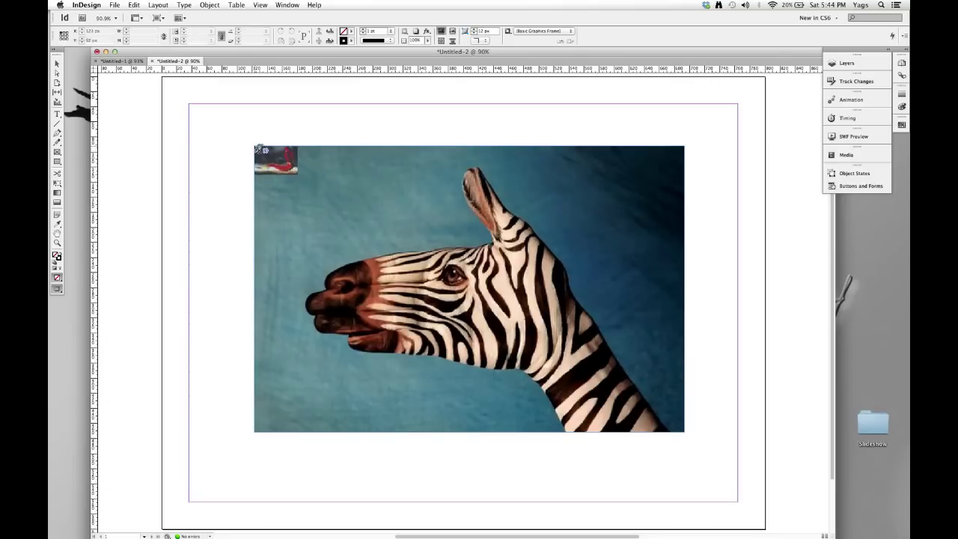
pyautogui.moveTo(258, 148); pyautogui.dragTo(681, 425)
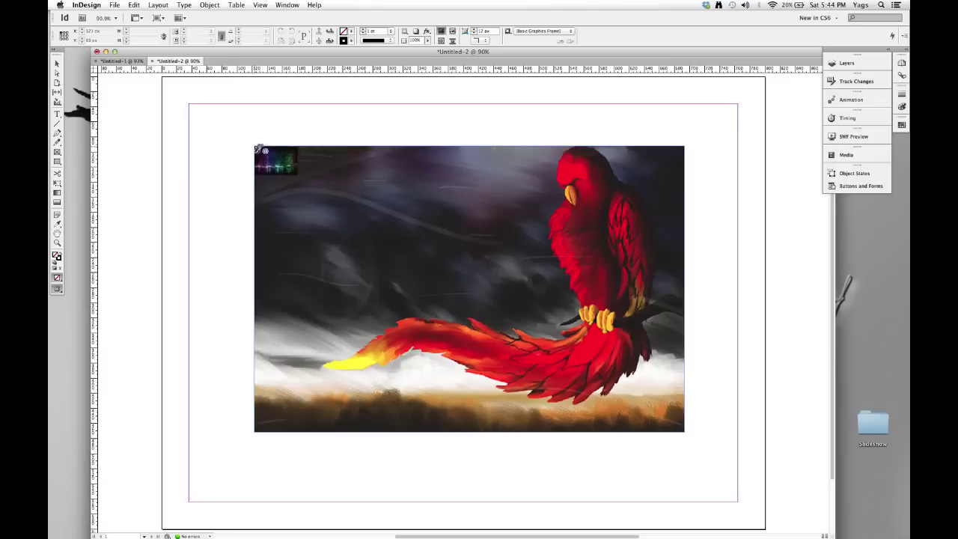
pyautogui.moveTo(258, 148); pyautogui.dragTo(689, 434)
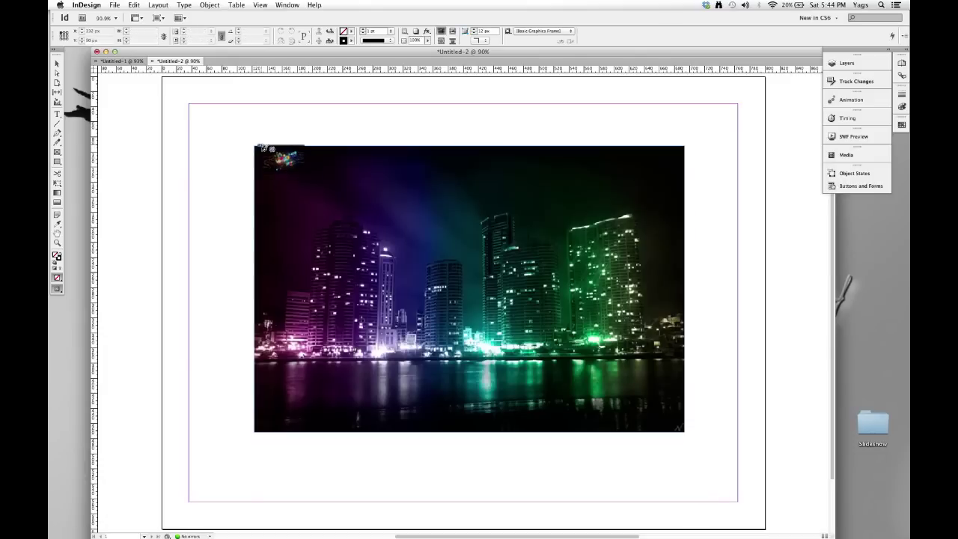
pyautogui.moveTo(260, 147); pyautogui.dragTo(684, 432)
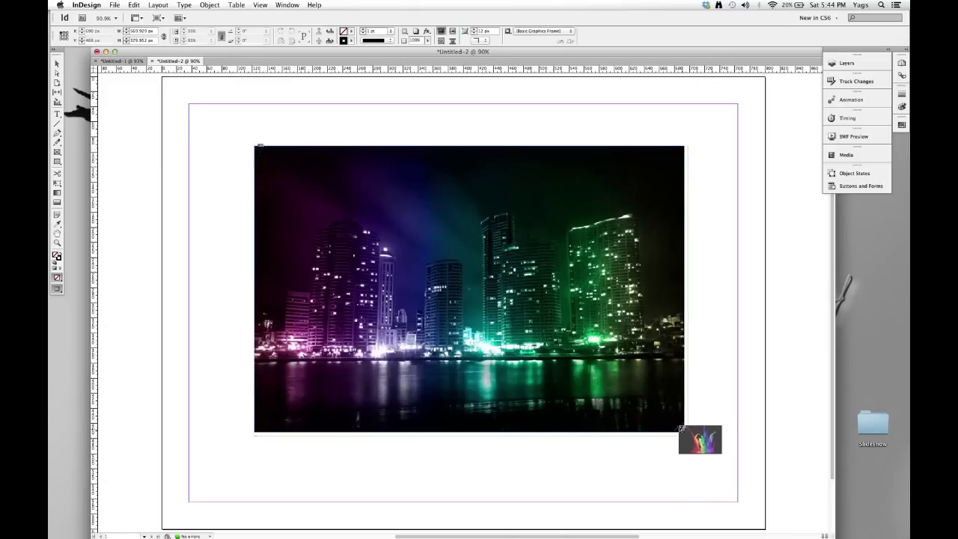
pyautogui.click(315, 143)
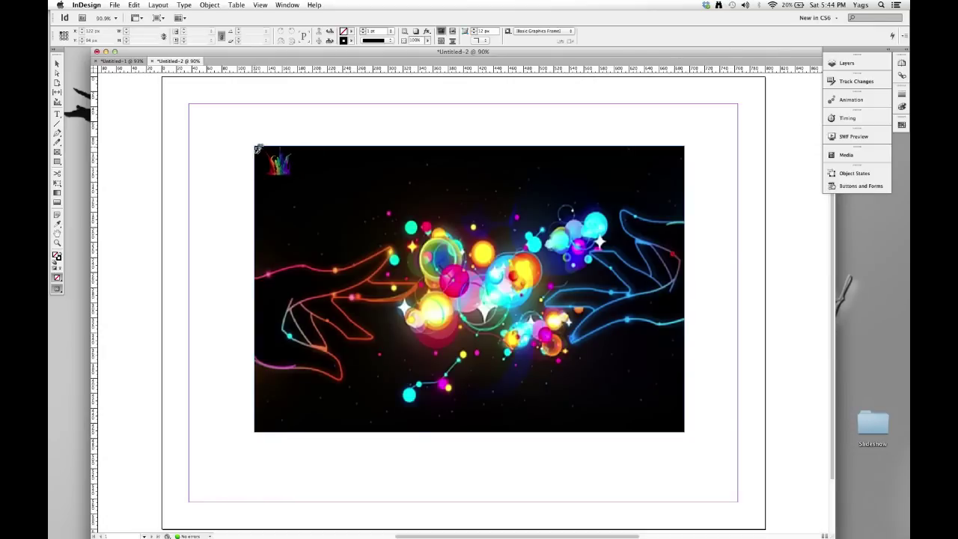
pyautogui.moveTo(256, 147)
pyautogui.mouseDown()
pyautogui.moveTo(331, 201)
pyautogui.moveTo(665, 395)
pyautogui.moveTo(682, 419)
pyautogui.mouseUp()
pyautogui.click(717, 247)
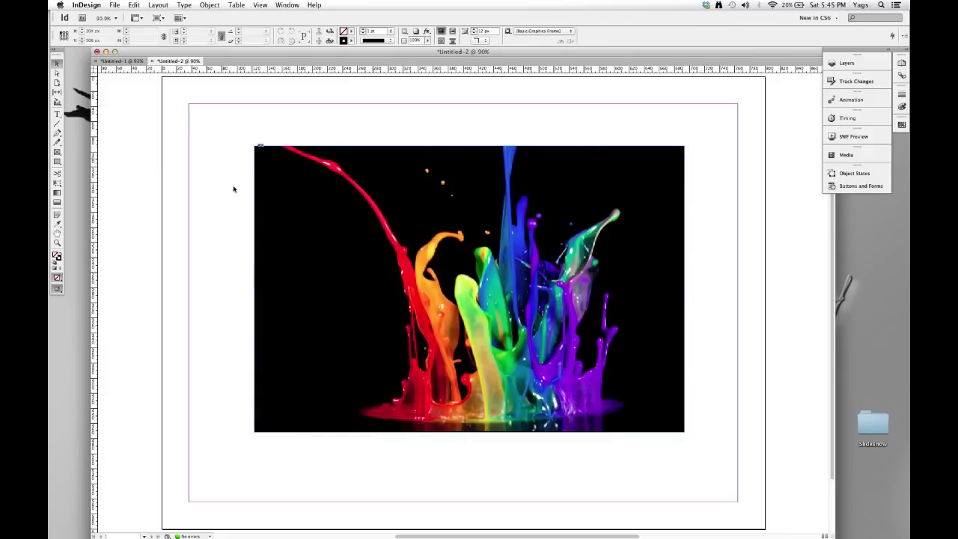
# - Place Arrow Big.png in a small frame to the right of the stacked images
pyautogui.click(114, 6)
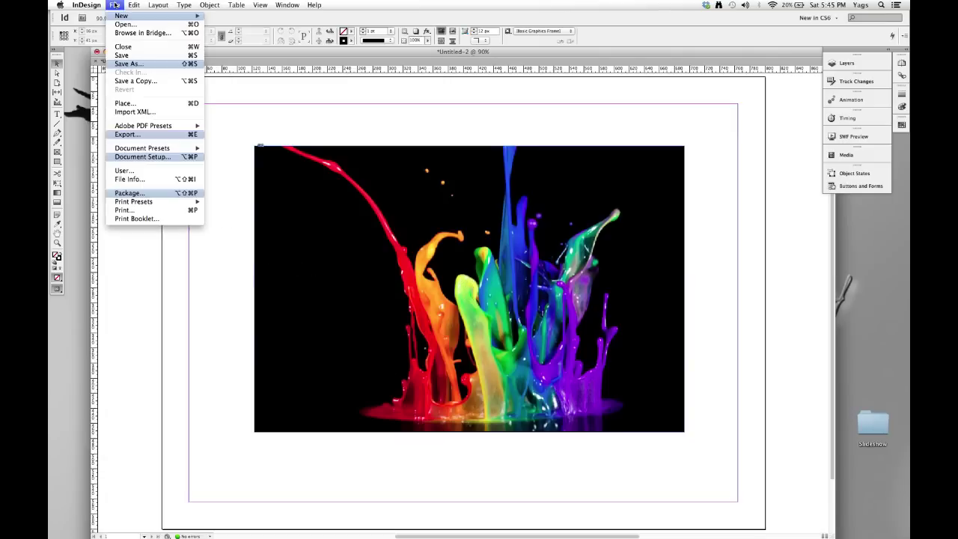
pyautogui.click(151, 102)
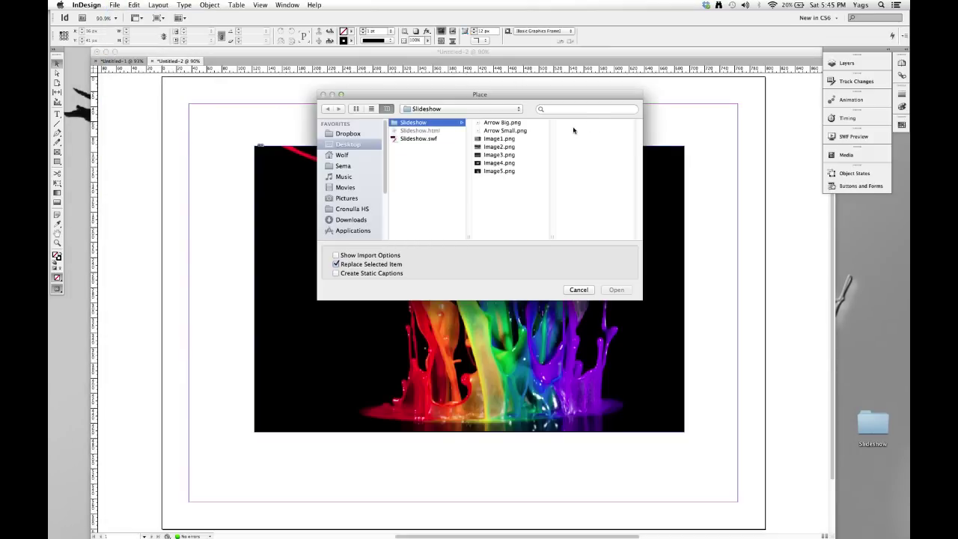
pyautogui.click(509, 131)
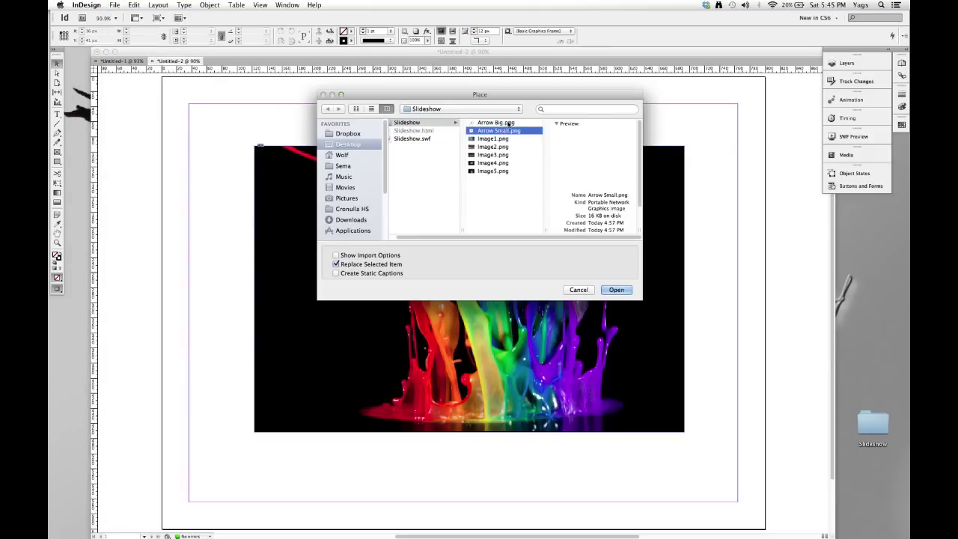
pyautogui.click(507, 123)
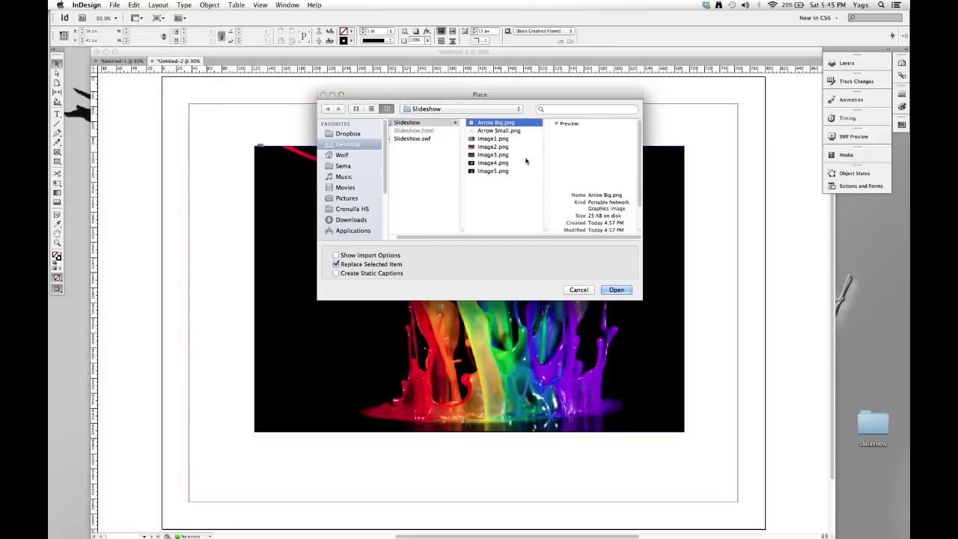
pyautogui.click(616, 291)
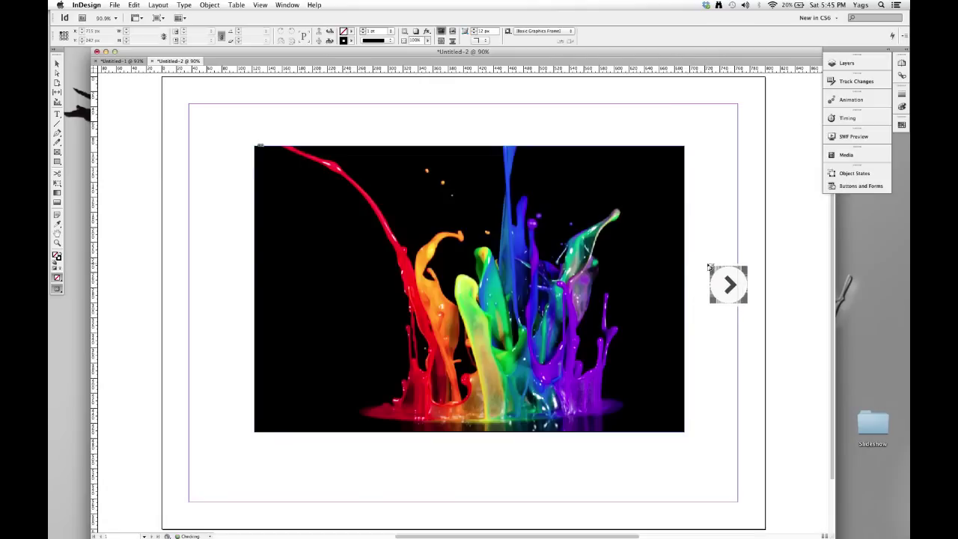
pyautogui.moveTo(716, 260); pyautogui.dragTo(753, 307)
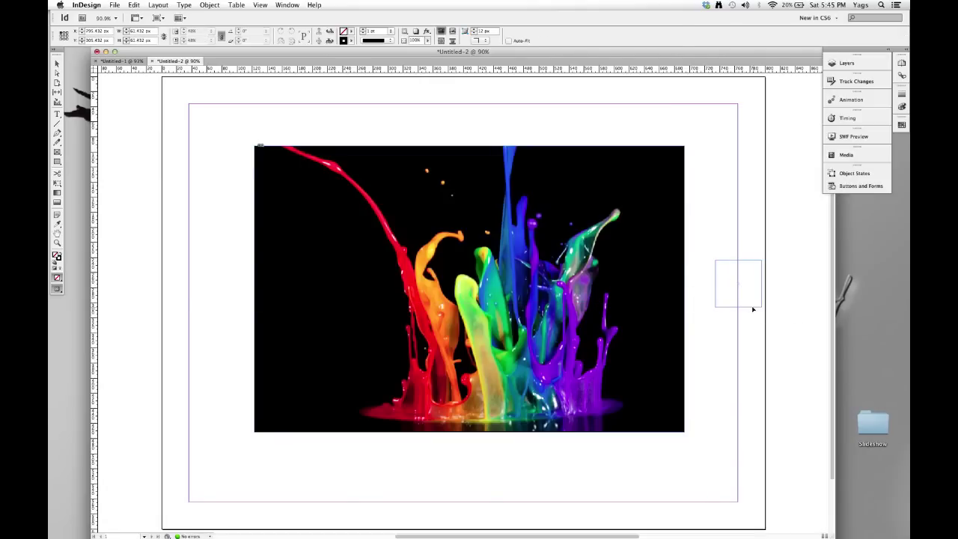
pyautogui.click(709, 231)
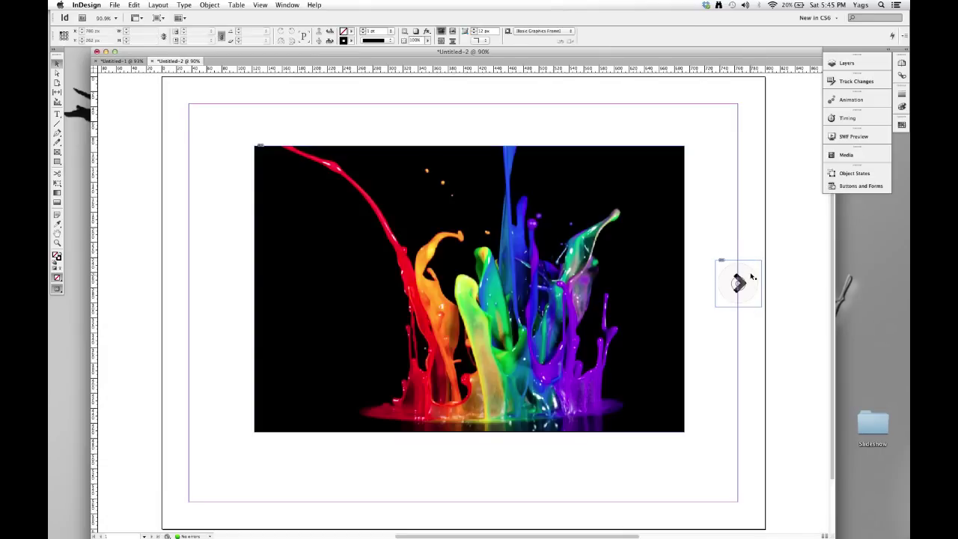
pyautogui.click(753, 275)
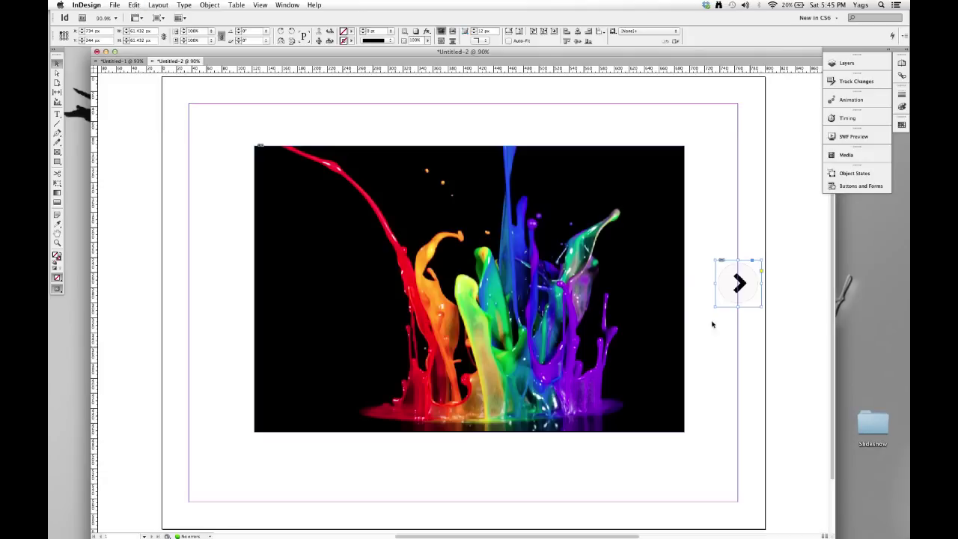
pyautogui.click(191, 238)
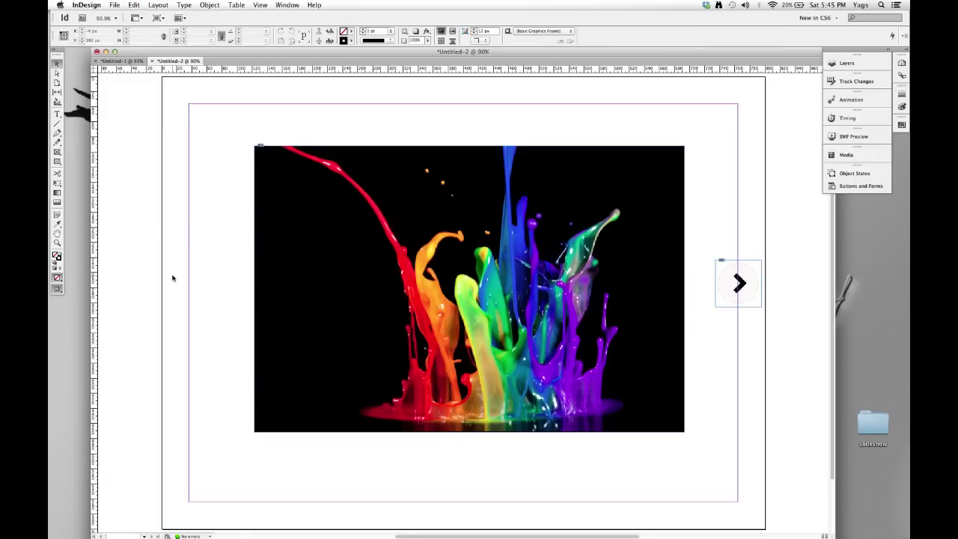
# - Paste a copy of the arrow left of the picture and rotate it 180° to point left
pyautogui.moveTo(180, 237); pyautogui.dragTo(232, 303)
pyautogui.press('super+v')
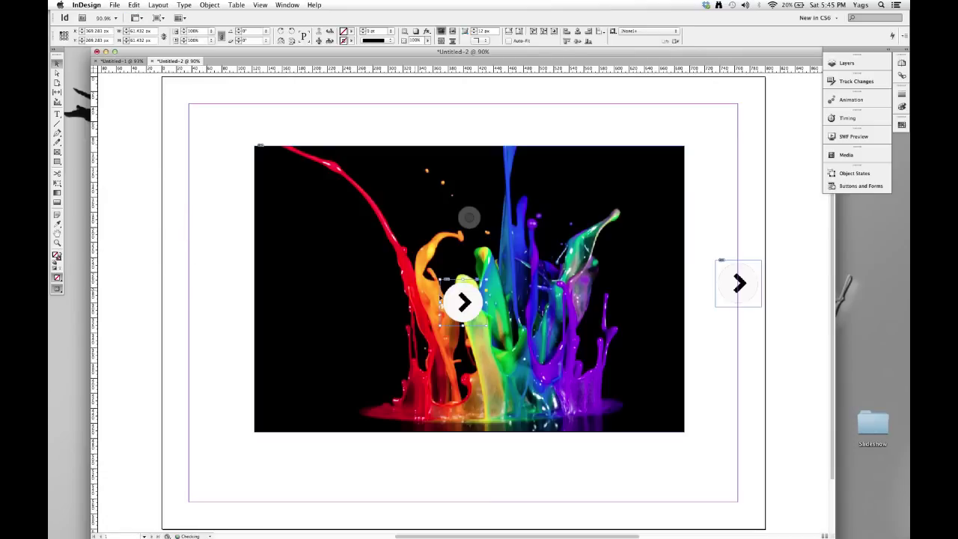
pyautogui.moveTo(464, 302); pyautogui.dragTo(171, 306)
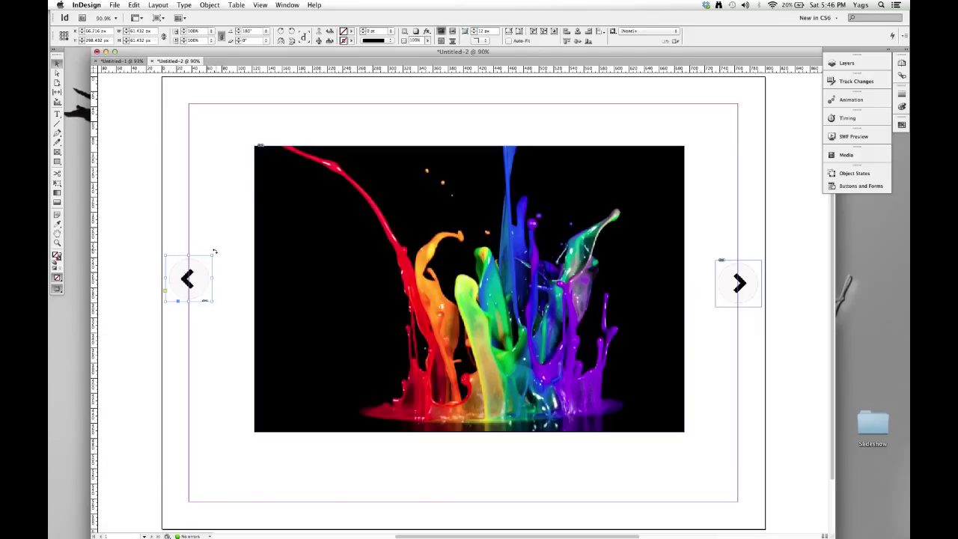
pyautogui.click(229, 308)
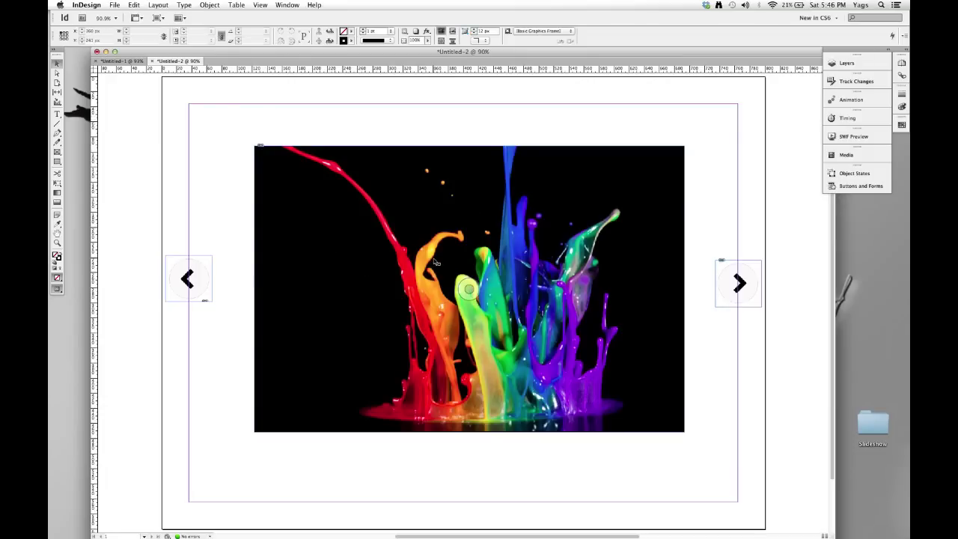
# - Select all five stacked pictures and convert them to a multi-state object in Object States
pyautogui.moveTo(227, 110); pyautogui.dragTo(701, 453)
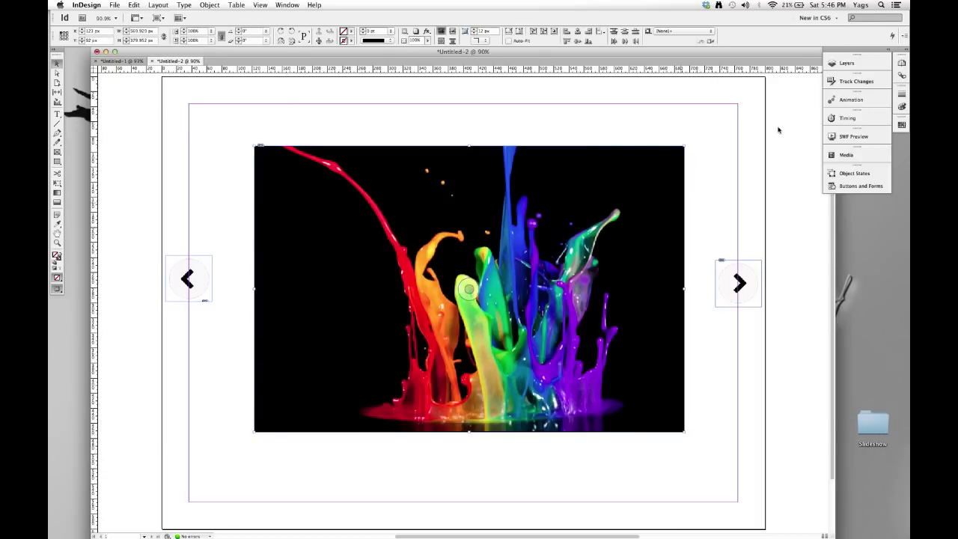
pyautogui.click(870, 174)
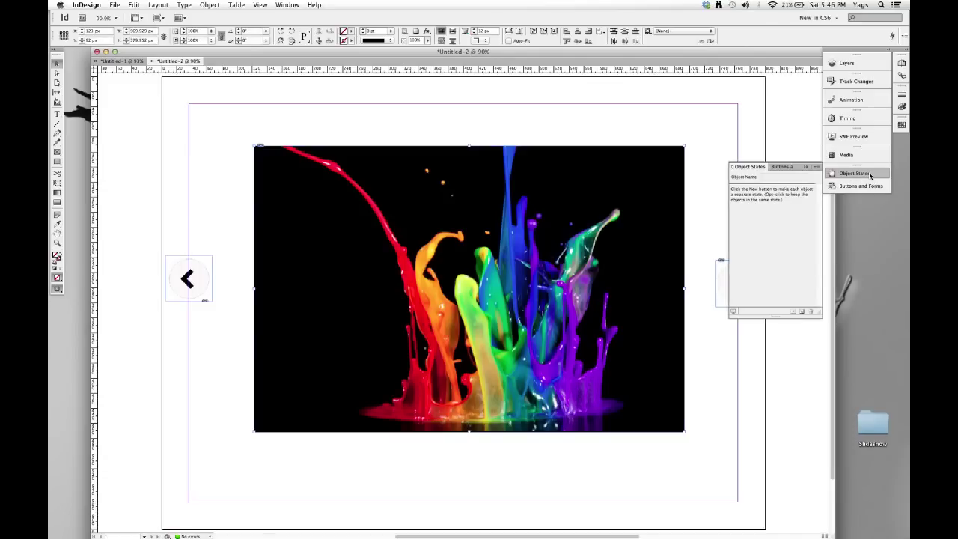
pyautogui.click(802, 313)
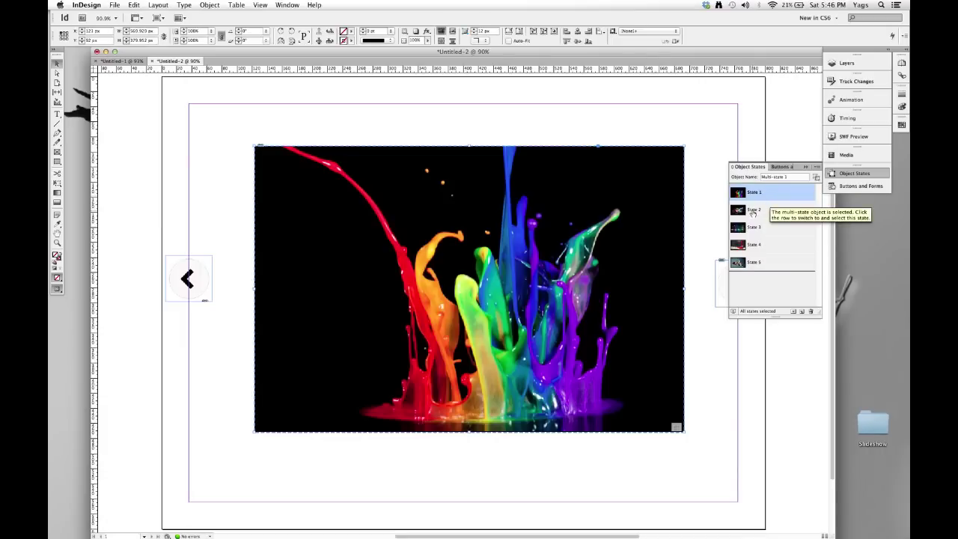
# - Preview States 2 through 5, then return to State 1's paint splash
pyautogui.click(753, 211)
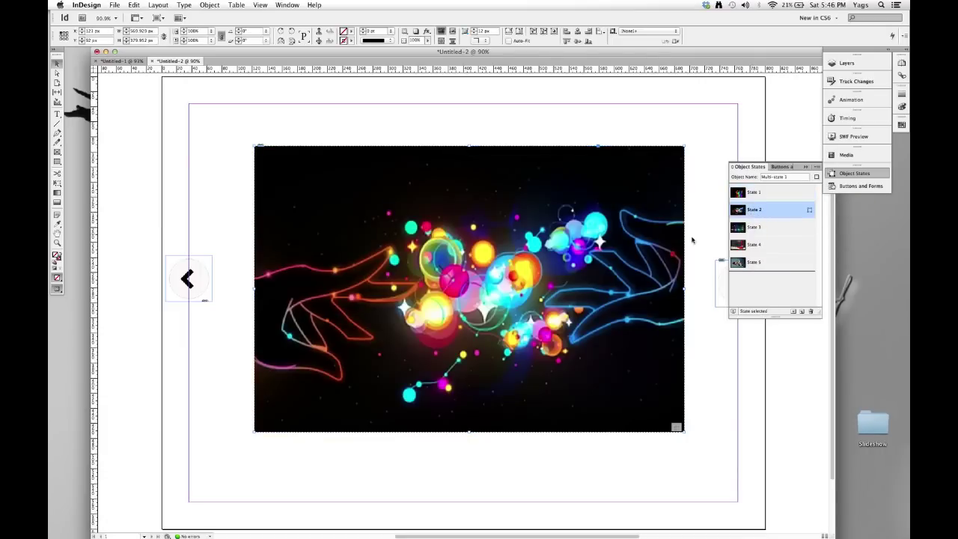
pyautogui.click(754, 227)
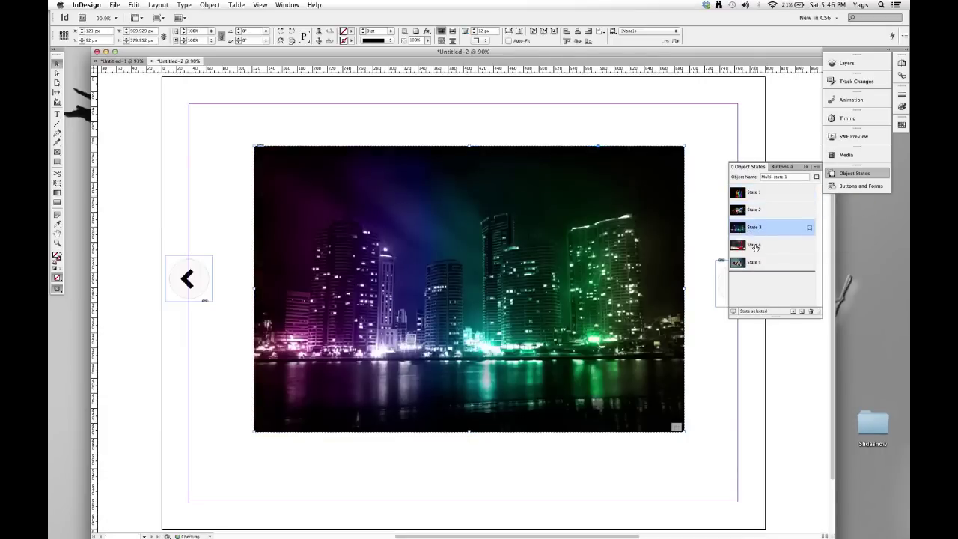
pyautogui.click(755, 246)
pyautogui.click(762, 262)
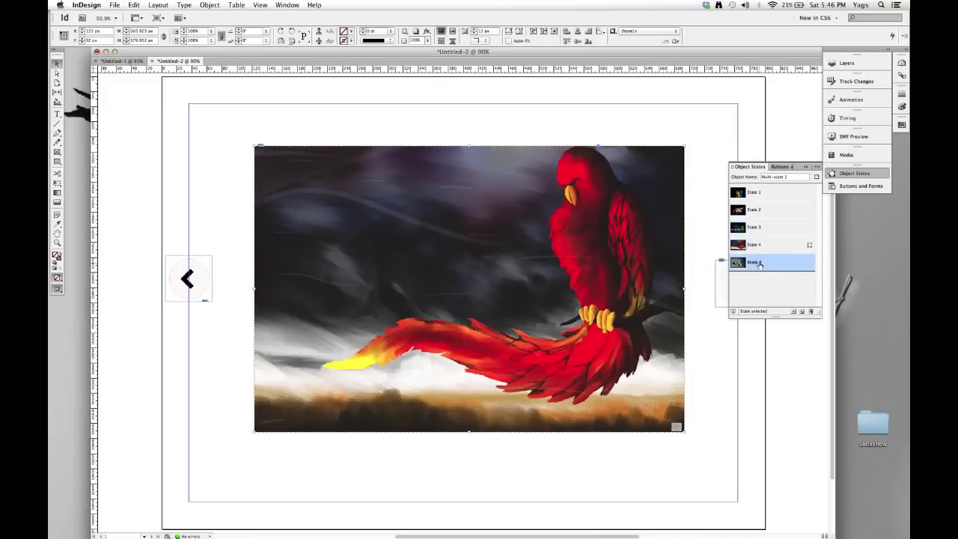
pyautogui.click(755, 192)
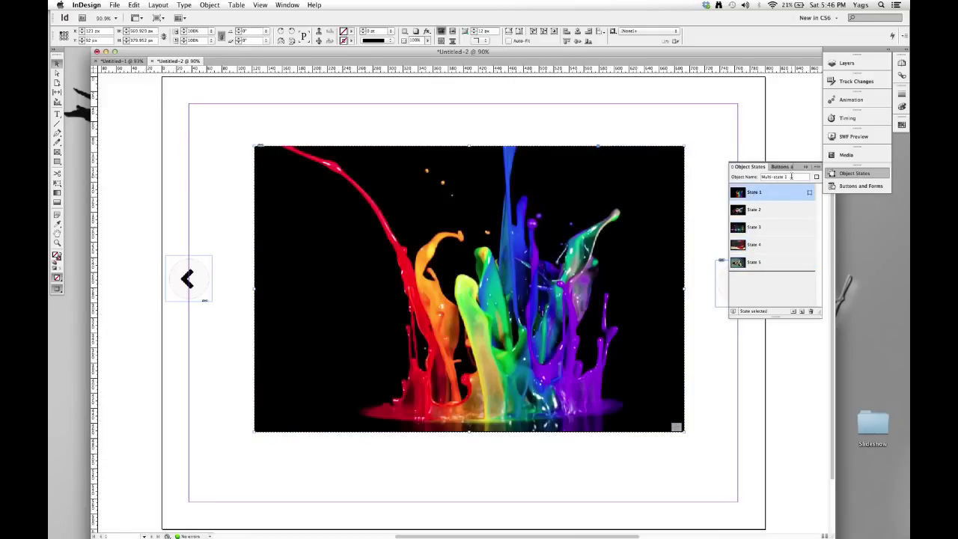
# - Name the object Slide Show and its first states Colourful Milk and Coloured hands
pyautogui.moveTo(792, 177); pyautogui.dragTo(759, 178)
pyautogui.write('Slide Show')
pyautogui.doubleClick(754, 192)
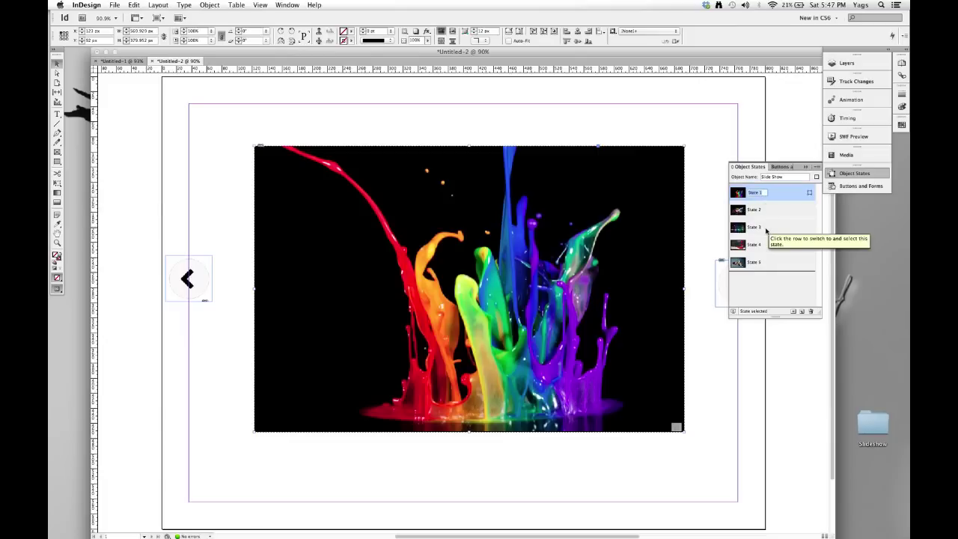
pyautogui.write('Colourful Milk')
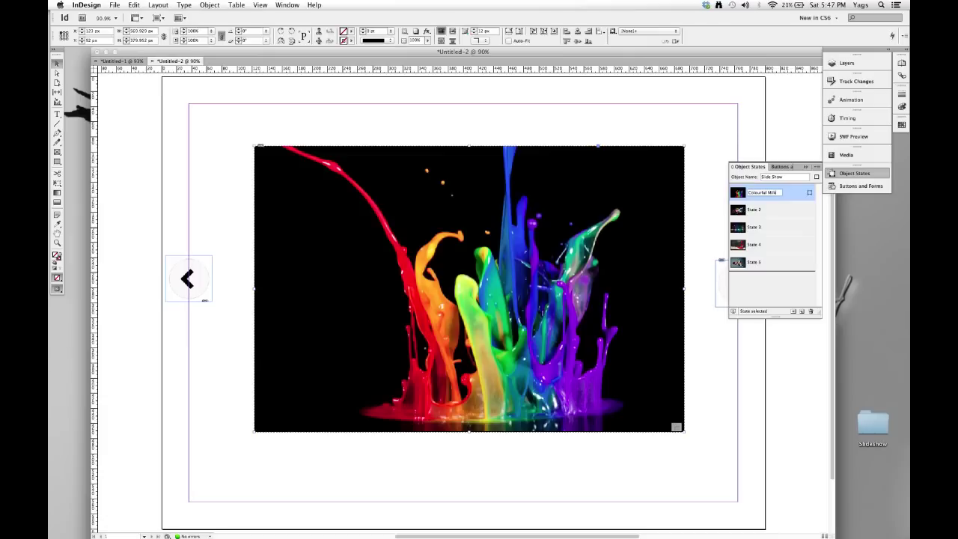
pyautogui.press('Return')
pyautogui.click(764, 217)
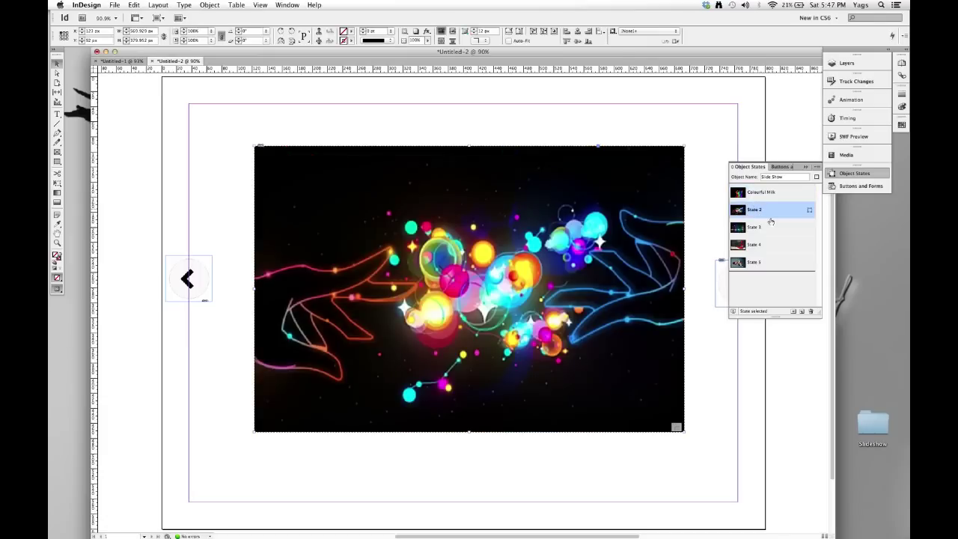
pyautogui.click(772, 214)
pyautogui.write('Colourf')
pyautogui.write('d hands')
pyautogui.press('Return')
# - Rename States 3–5 to Buildings, Birds and Zebra, then collapse the Object States panel
pyautogui.click(759, 230)
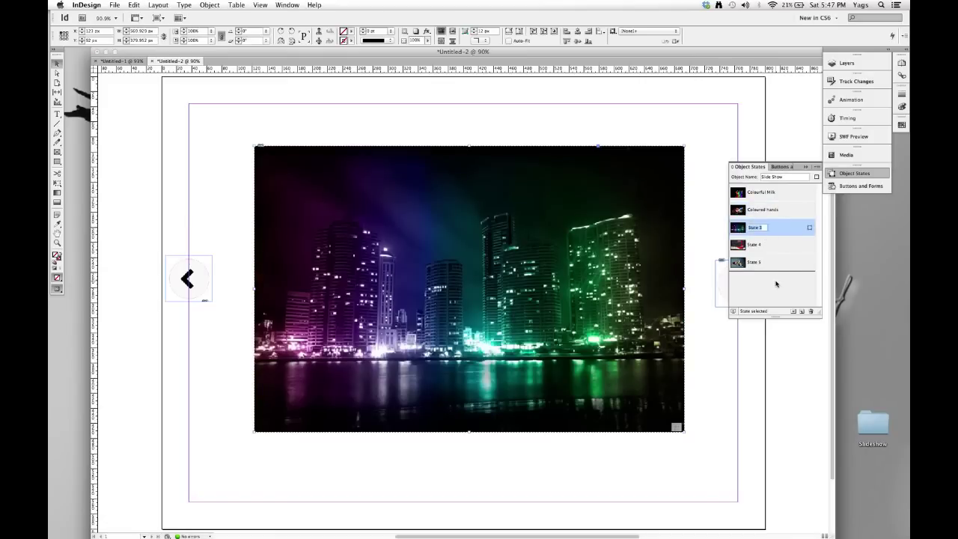
pyautogui.write('Buildings')
pyautogui.press('Return')
pyautogui.click(758, 246)
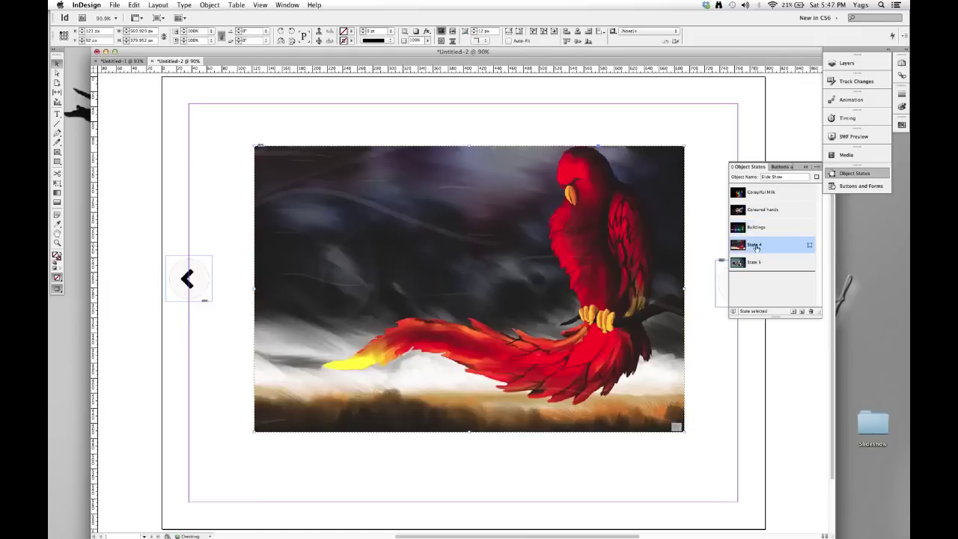
pyautogui.write('Birds')
pyautogui.press('Return')
pyautogui.click(757, 263)
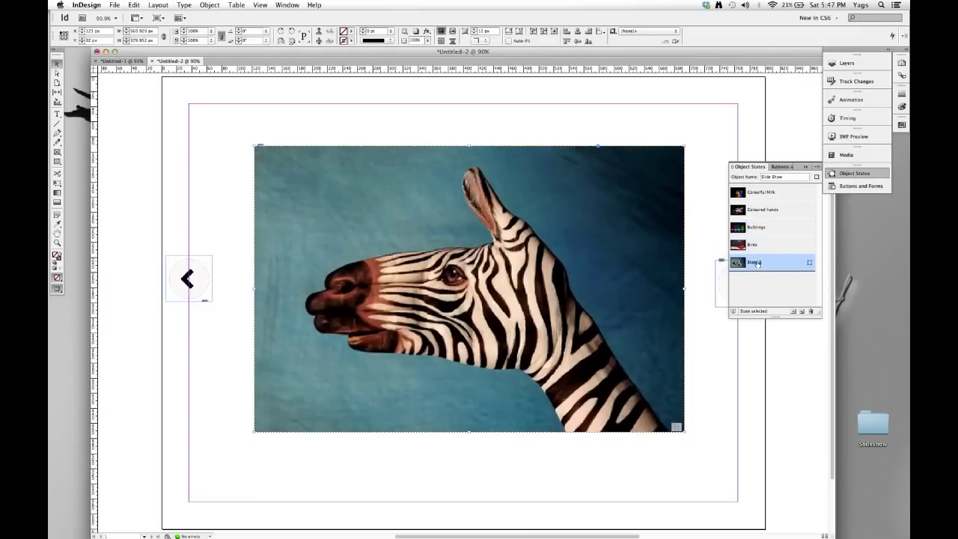
pyautogui.doubleClick(758, 264)
pyautogui.write('Zebra')
pyautogui.press('Return')
pyautogui.click(806, 167)
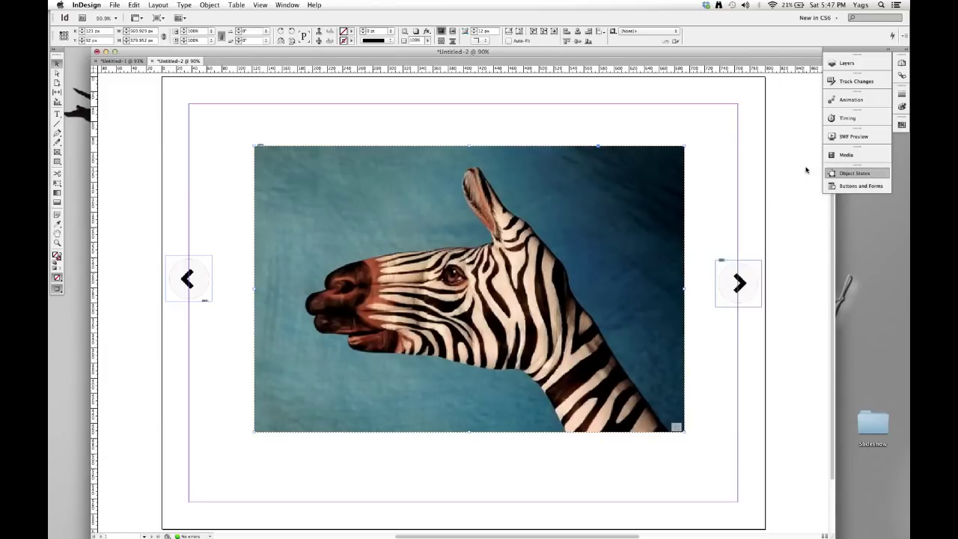
# - Make the right arrow a button named Next Image in a floating Buttons and Forms panel
pyautogui.click(737, 181)
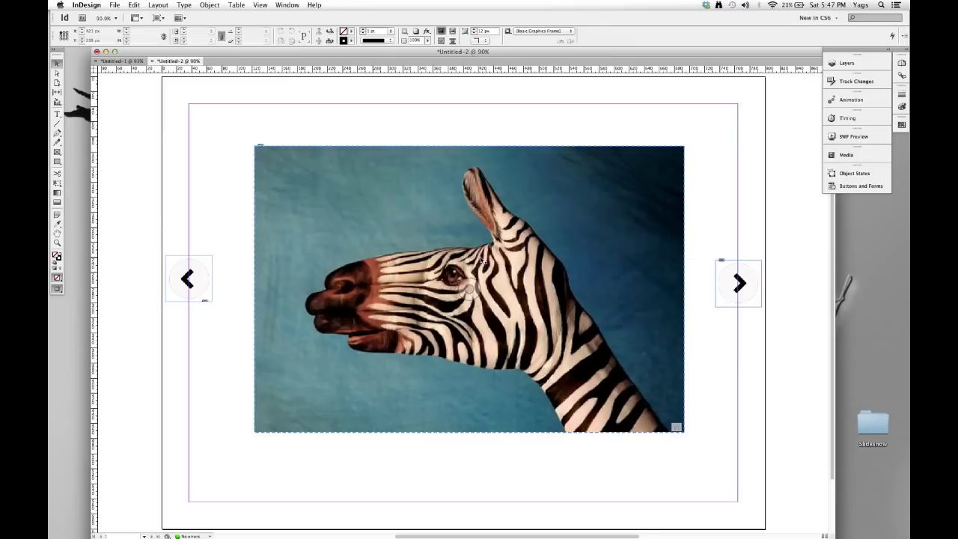
pyautogui.click(745, 282)
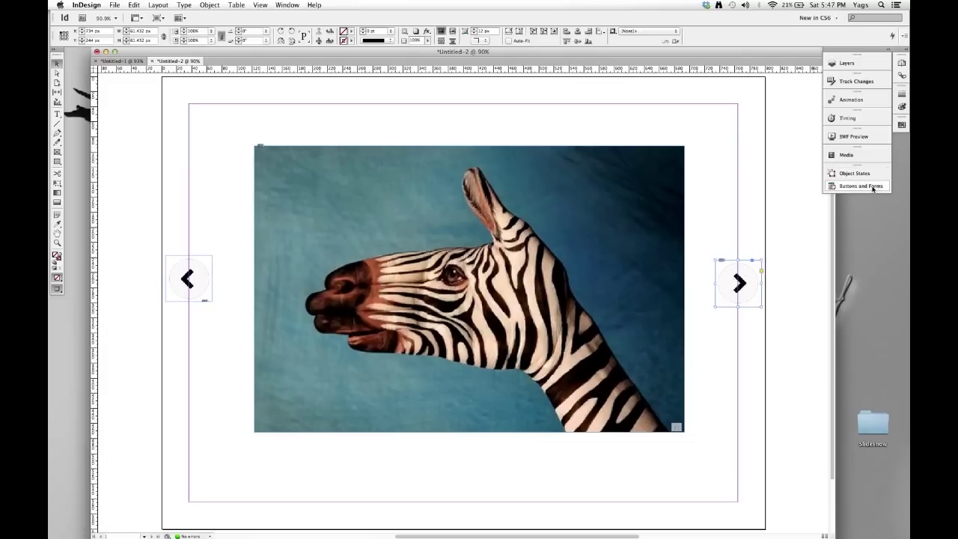
pyautogui.click(874, 188)
pyautogui.moveTo(873, 188); pyautogui.dragTo(554, 180)
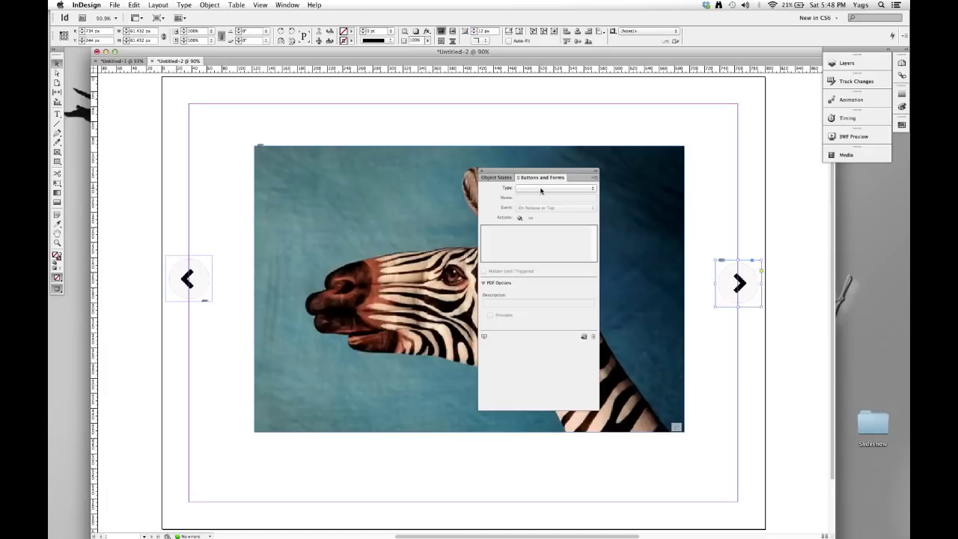
pyautogui.click(540, 188)
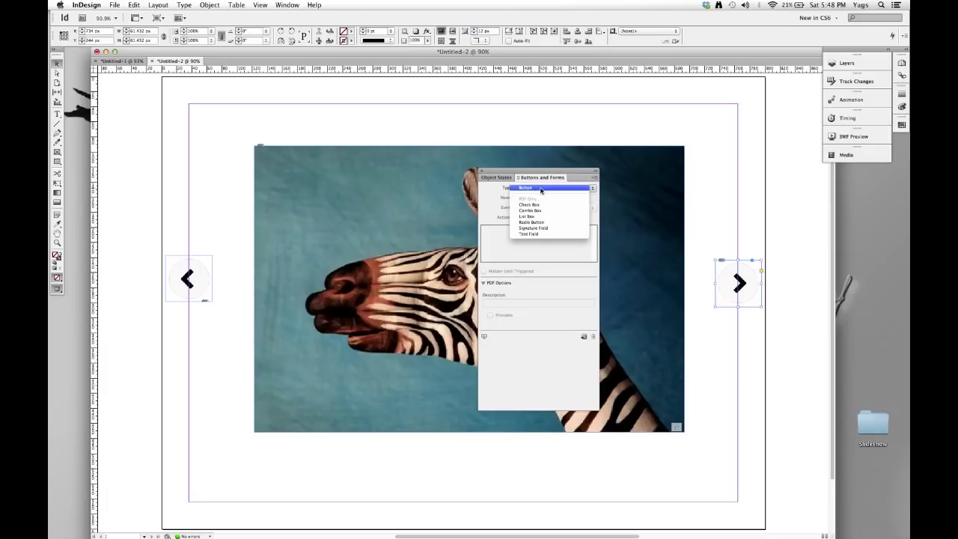
pyautogui.click(534, 188)
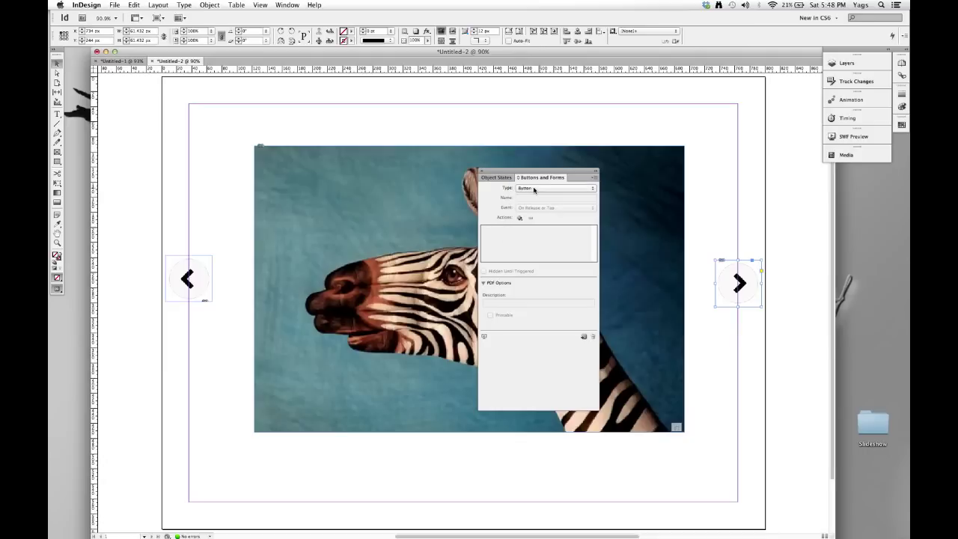
pyautogui.moveTo(534, 198); pyautogui.dragTo(507, 194)
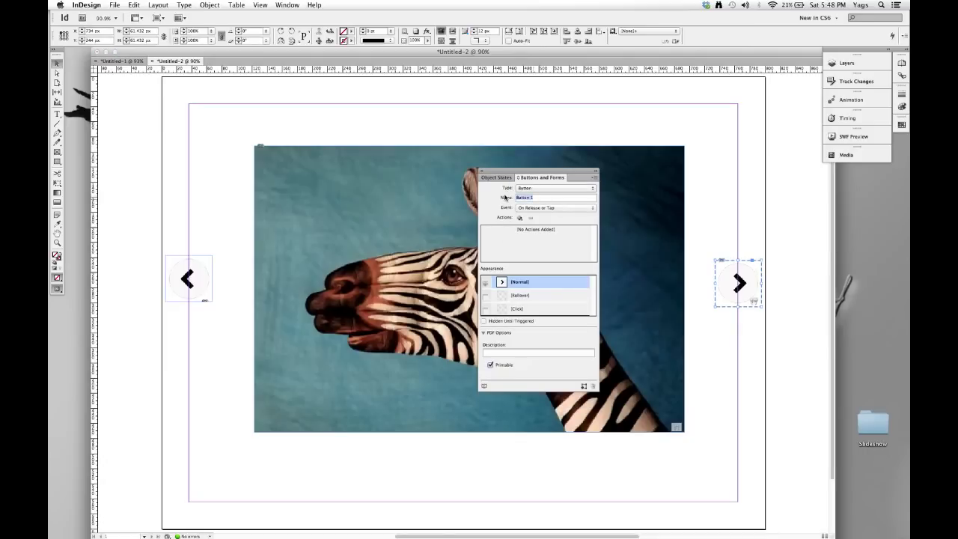
pyautogui.write('Next Image')
# - Add an On Click Go To Next State action for Slide Show with Stop at Last State
pyautogui.click(543, 210)
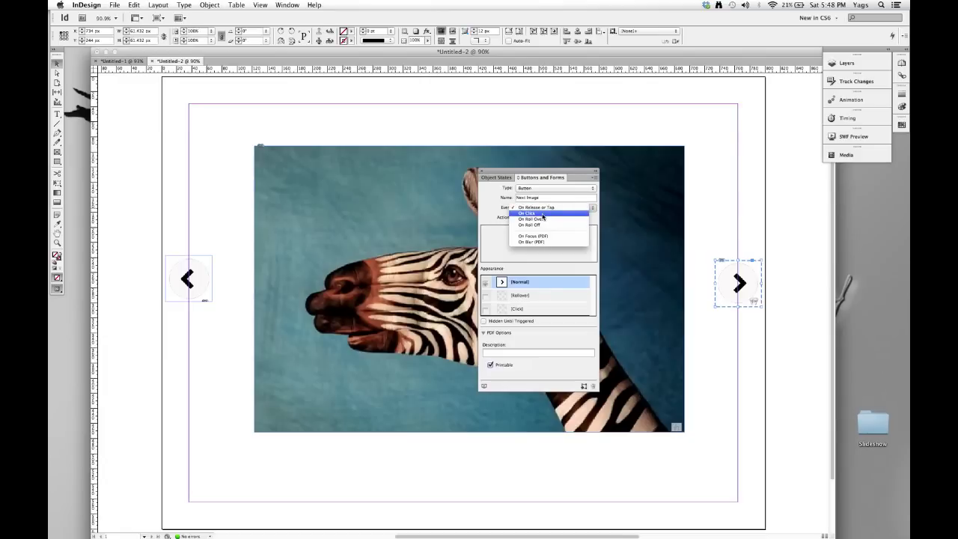
pyautogui.click(547, 215)
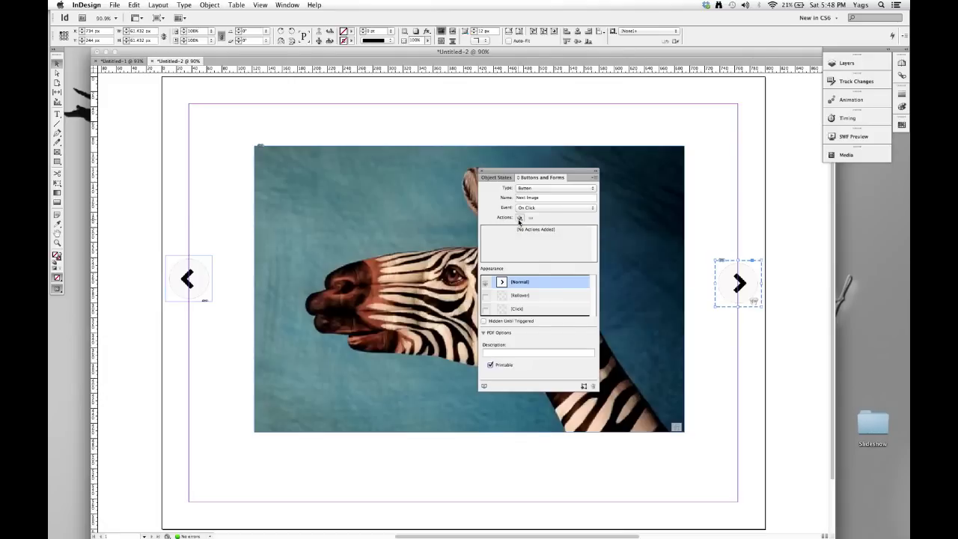
pyautogui.click(520, 218)
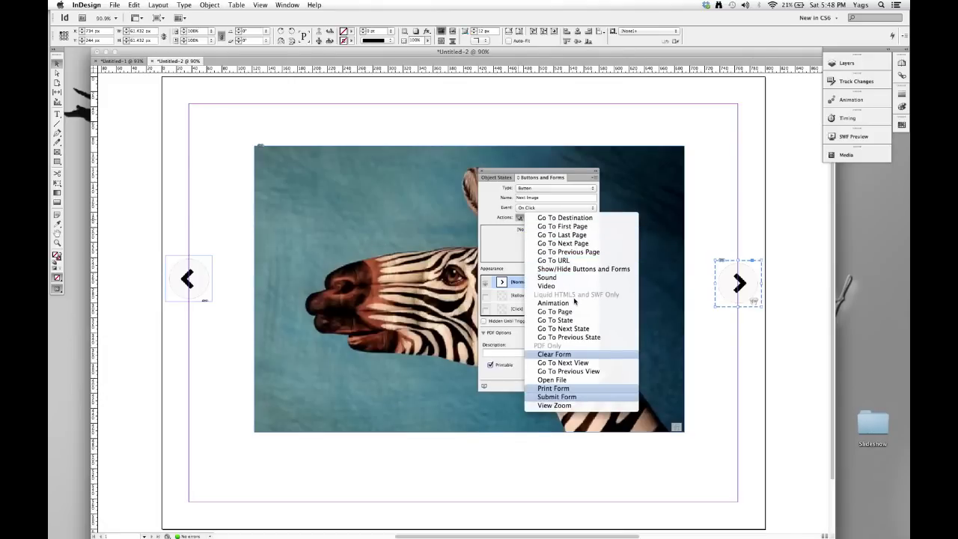
pyautogui.click(591, 333)
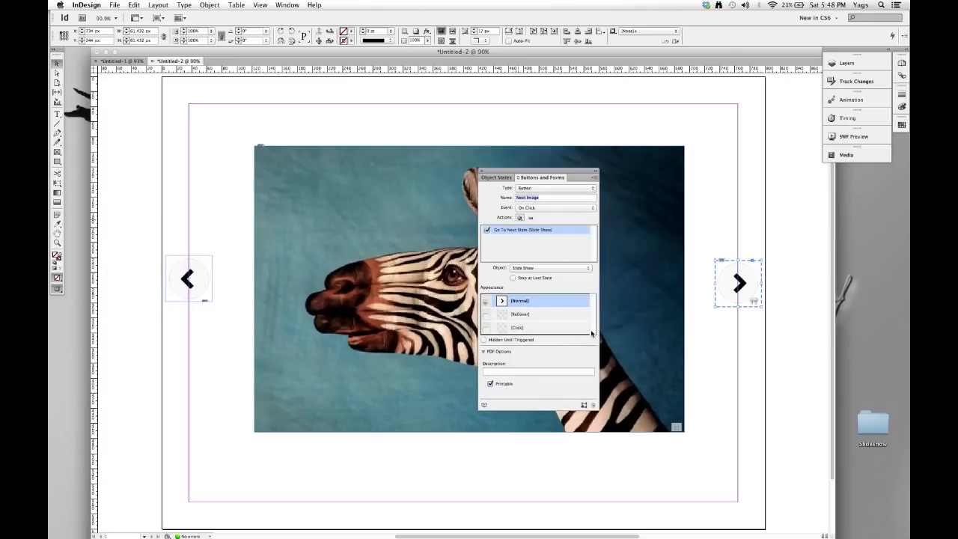
pyautogui.click(554, 271)
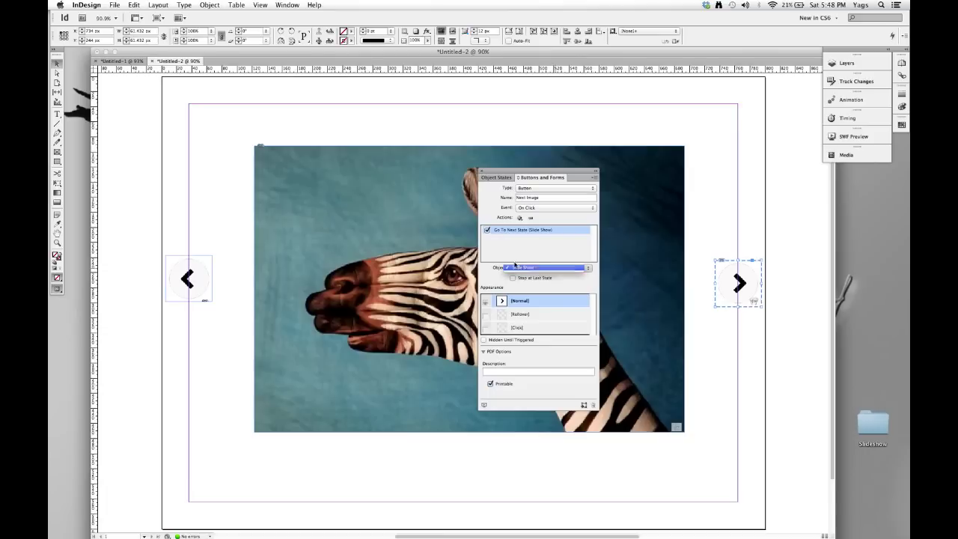
pyautogui.click(510, 266)
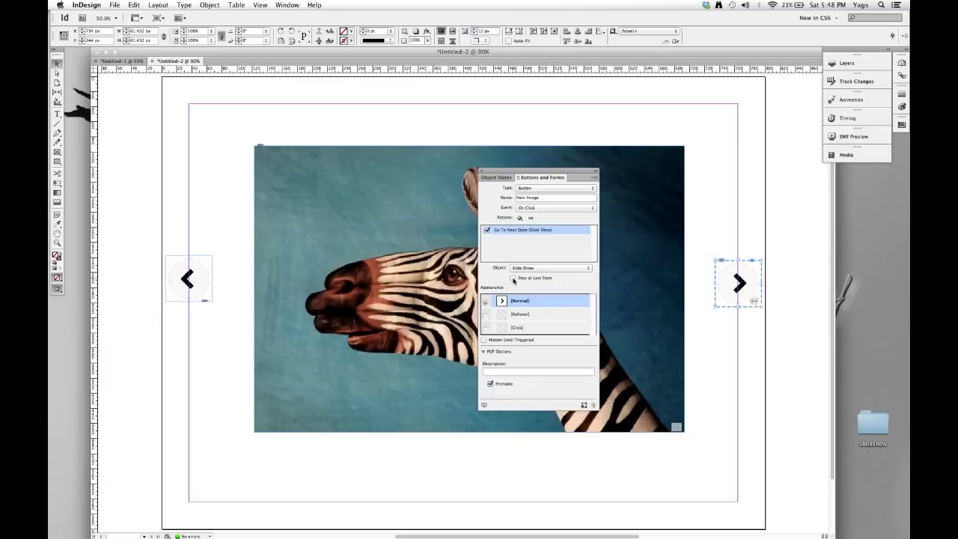
pyautogui.click(513, 279)
# - Convert the left arrow into a button named Previous Image Button
pyautogui.click(197, 274)
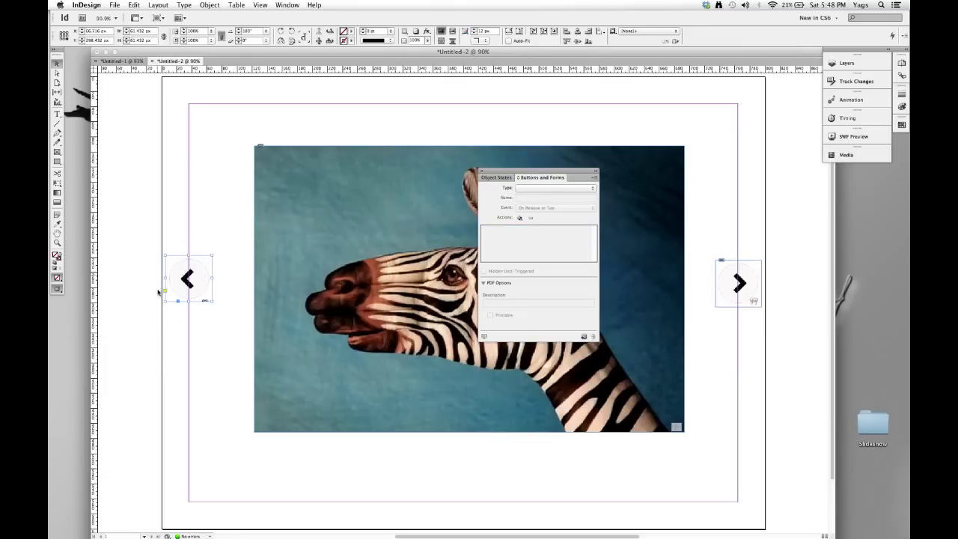
pyautogui.click(552, 190)
pyautogui.click(535, 190)
pyautogui.moveTo(541, 196); pyautogui.dragTo(513, 198)
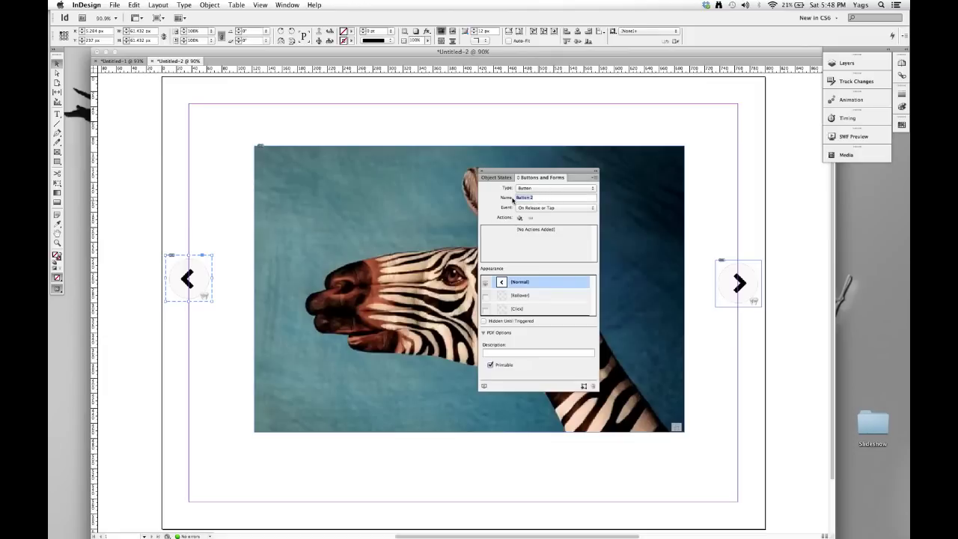
pyautogui.write('Previous Image')
# - Add an On Click Go To Previous State action for Slide Show with Stop at First State checked
pyautogui.click(536, 209)
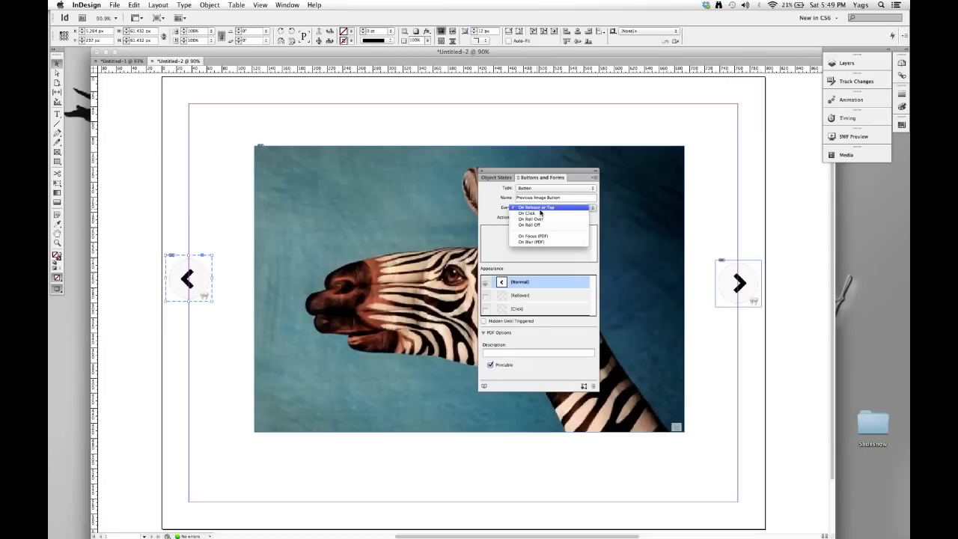
pyautogui.click(547, 217)
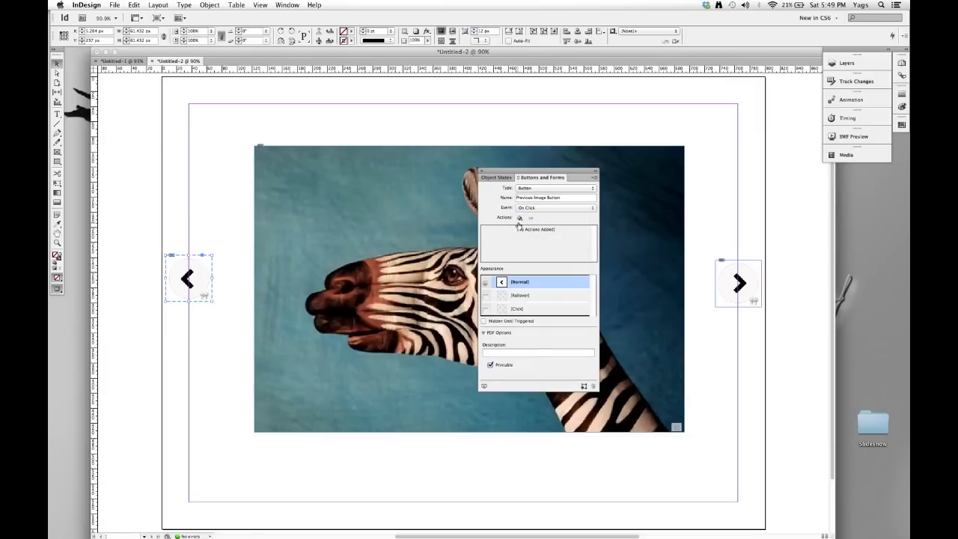
pyautogui.click(519, 219)
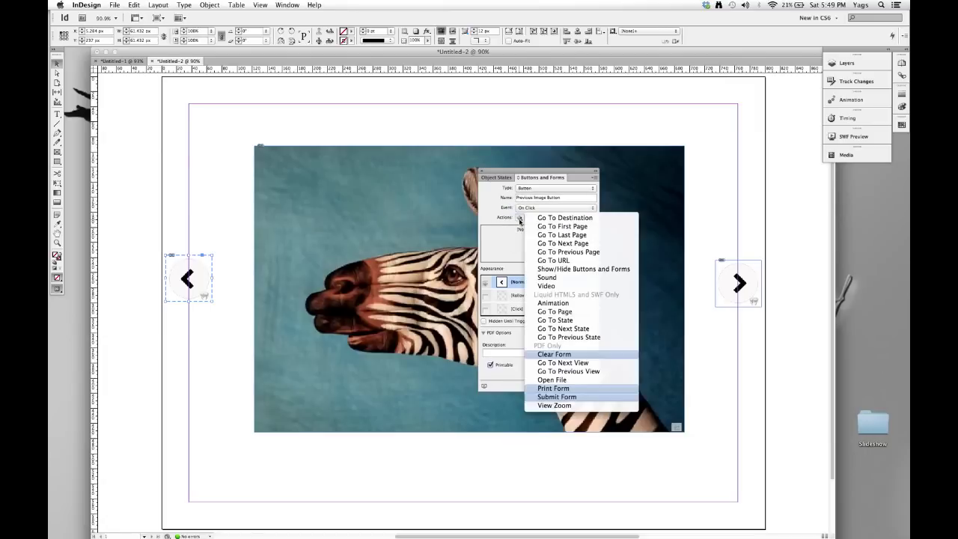
pyautogui.click(588, 338)
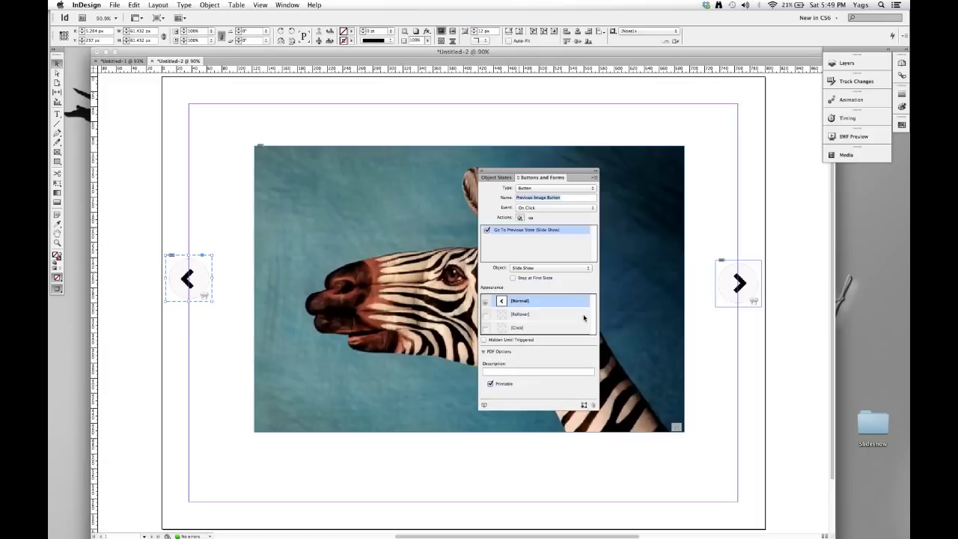
pyautogui.click(545, 268)
pyautogui.click(551, 271)
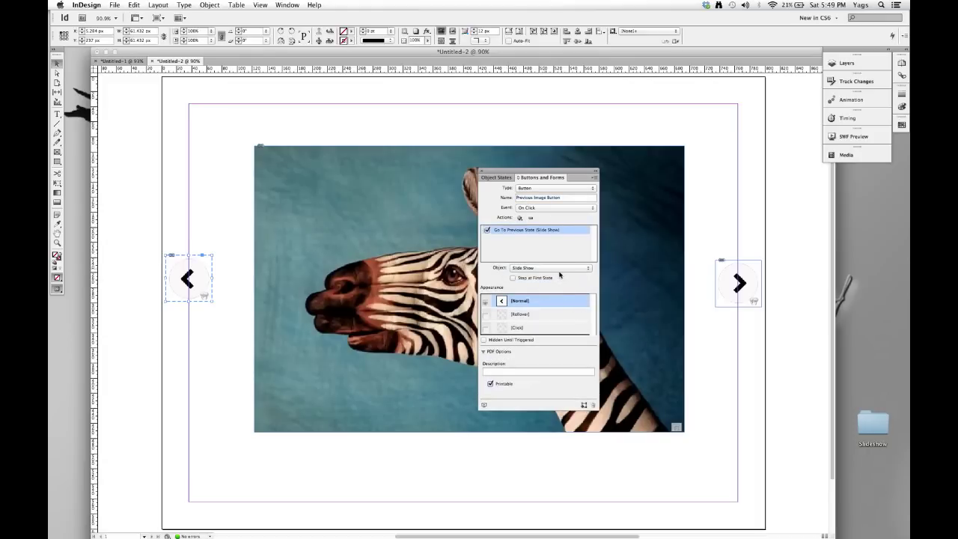
pyautogui.click(513, 279)
pyautogui.moveTo(525, 178); pyautogui.dragTo(848, 166)
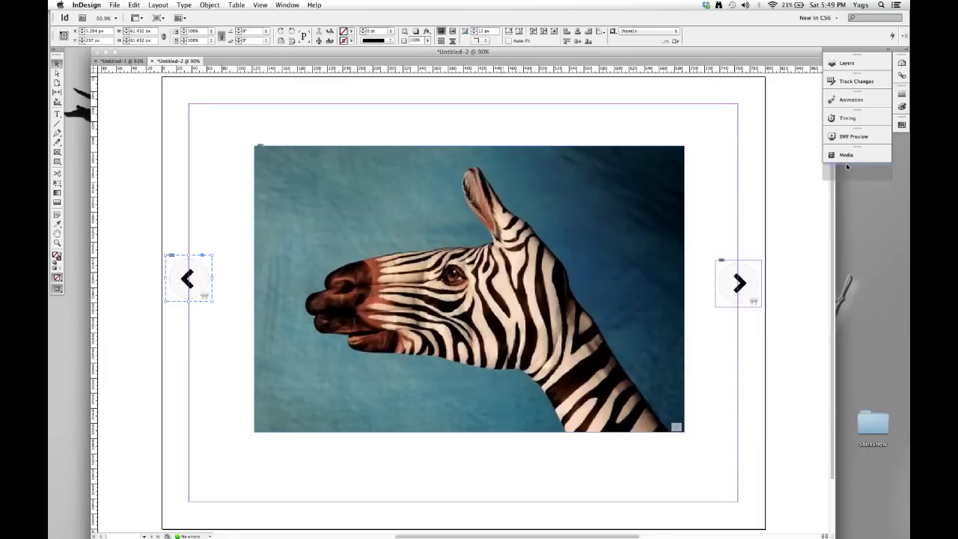
# - Deselect everything and play the page in an enlarged SWF Preview
pyautogui.click(749, 182)
pyautogui.click(569, 228)
pyautogui.click(706, 186)
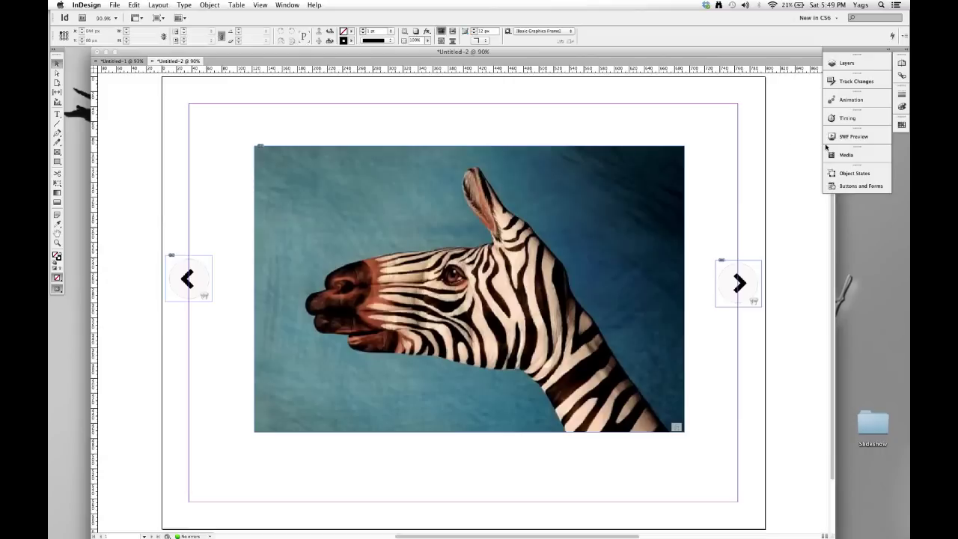
pyautogui.click(863, 137)
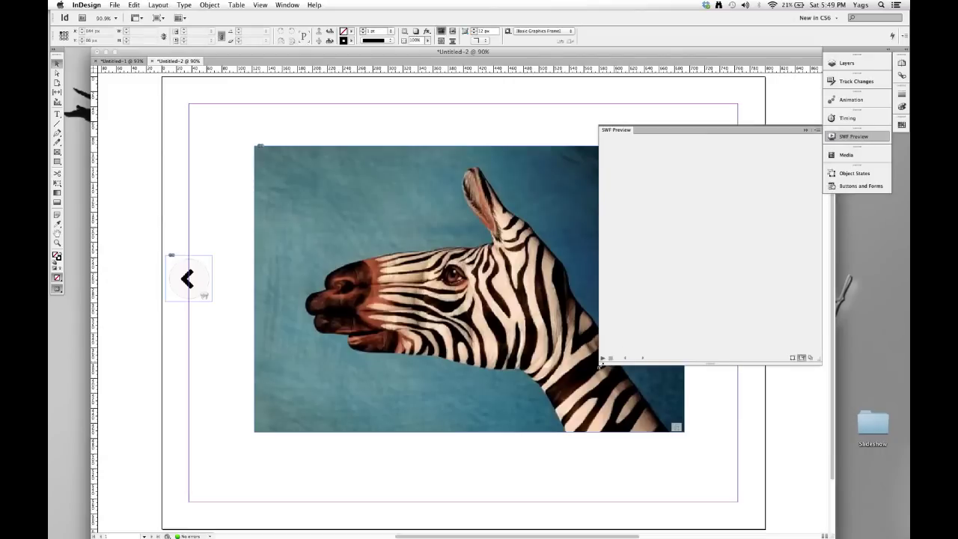
pyautogui.moveTo(601, 366); pyautogui.dragTo(534, 407)
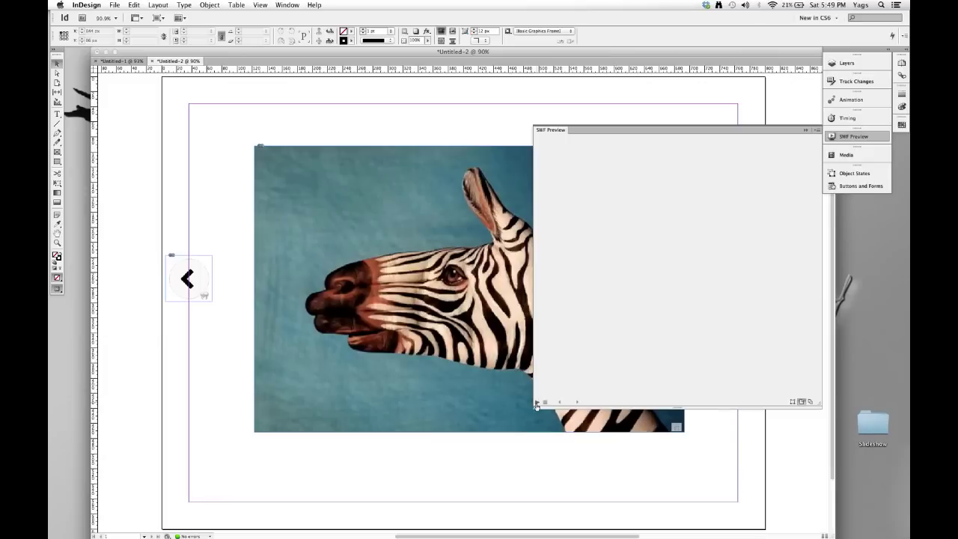
pyautogui.click(536, 402)
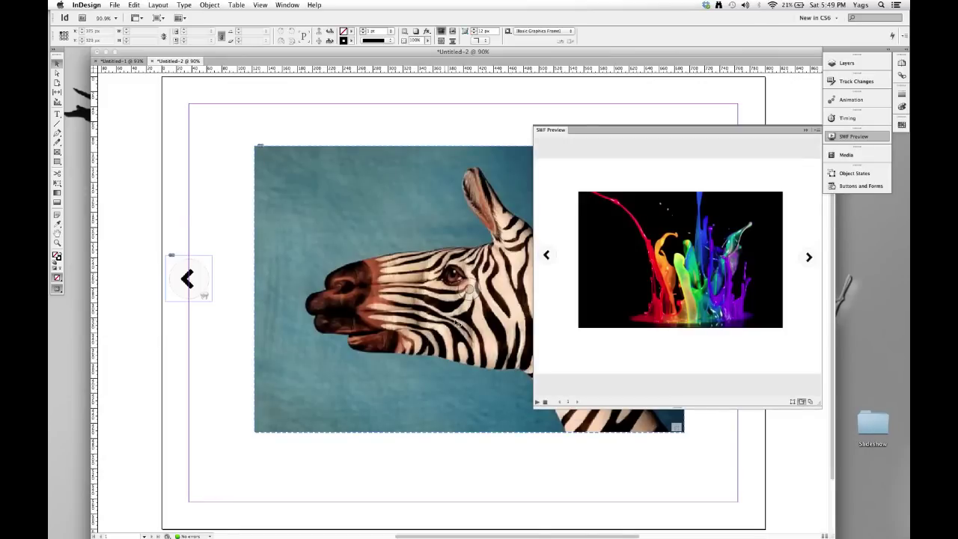
# - Advance four images with the right arrow, step back four to the paint-splash image, then close the preview
pyautogui.click(809, 258)
pyautogui.click(809, 258)
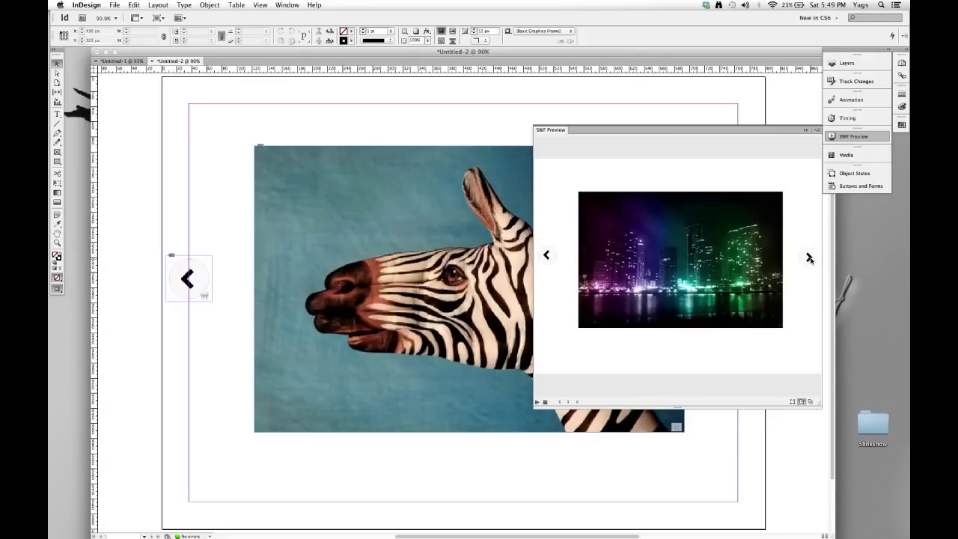
pyautogui.click(809, 257)
pyautogui.click(809, 258)
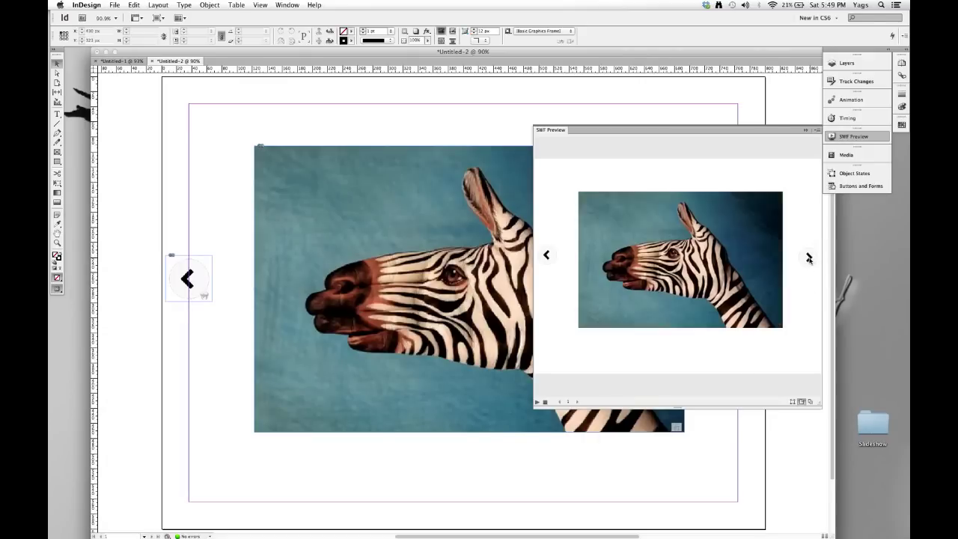
pyautogui.click(547, 255)
pyautogui.click(547, 255)
pyautogui.click(546, 255)
pyautogui.click(546, 256)
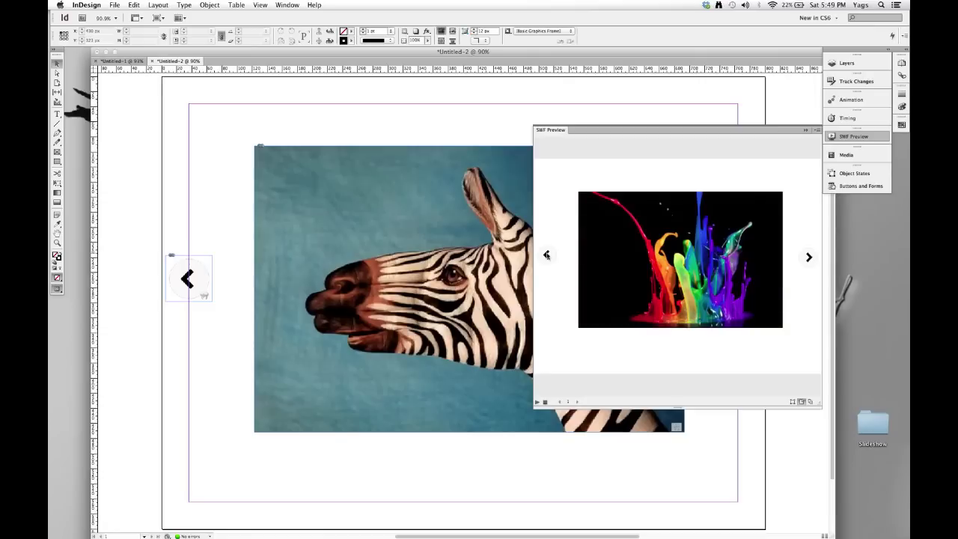
pyautogui.click(806, 130)
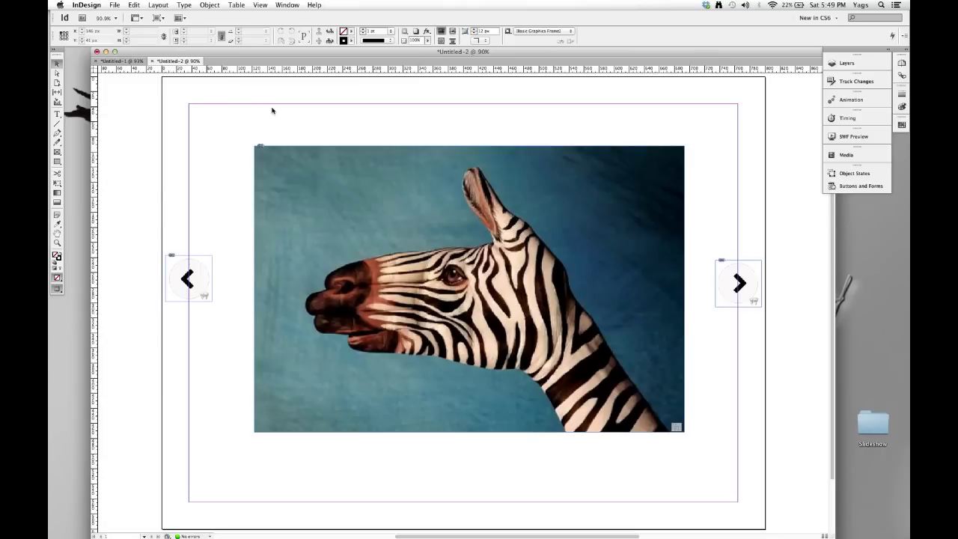
# - Draw a rectangle covering the whole page with the Rectangle tool
pyautogui.click(57, 162)
pyautogui.moveTo(160, 75); pyautogui.dragTo(767, 502)
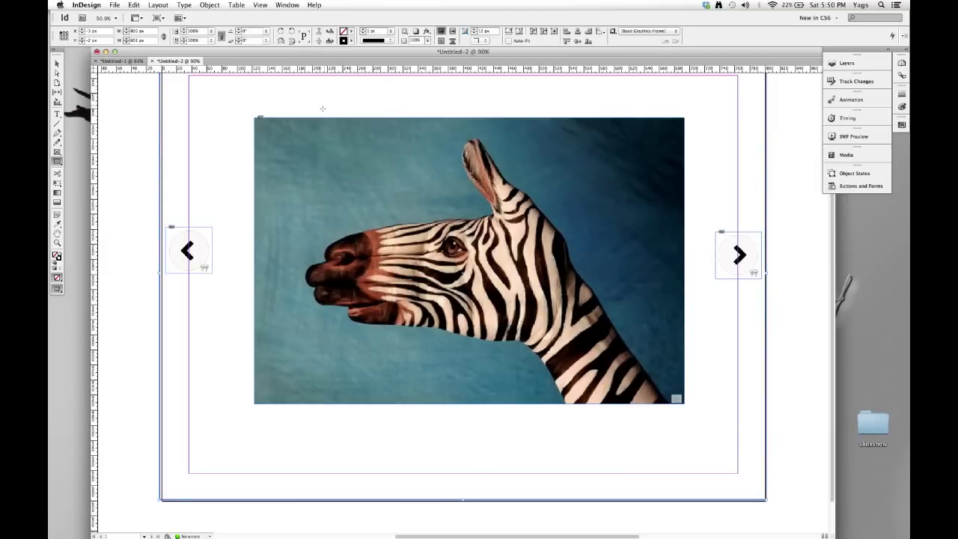
pyautogui.scroll(2, 323, 110)
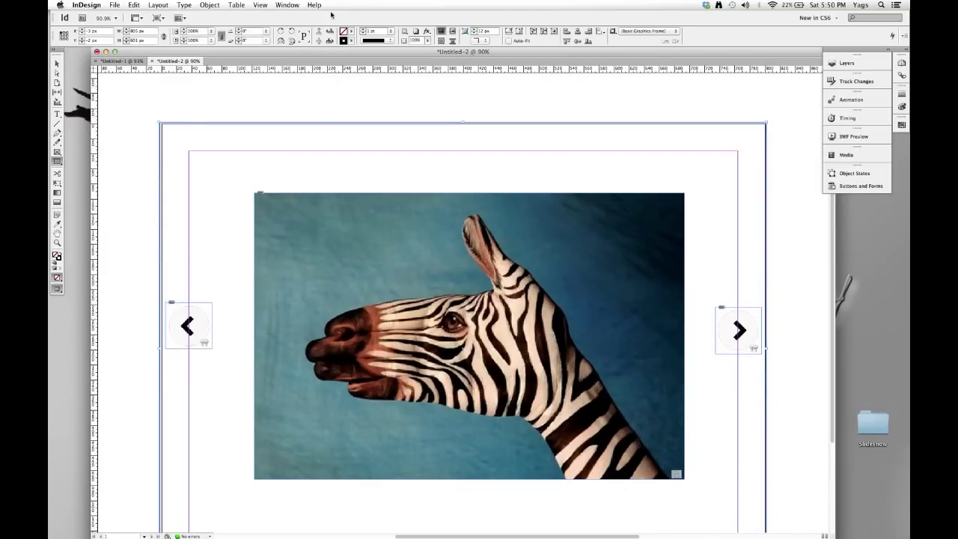
# - Set the rectangle's fill colour to pure black (R0 G0 B0)
pyautogui.doubleClick(342, 31)
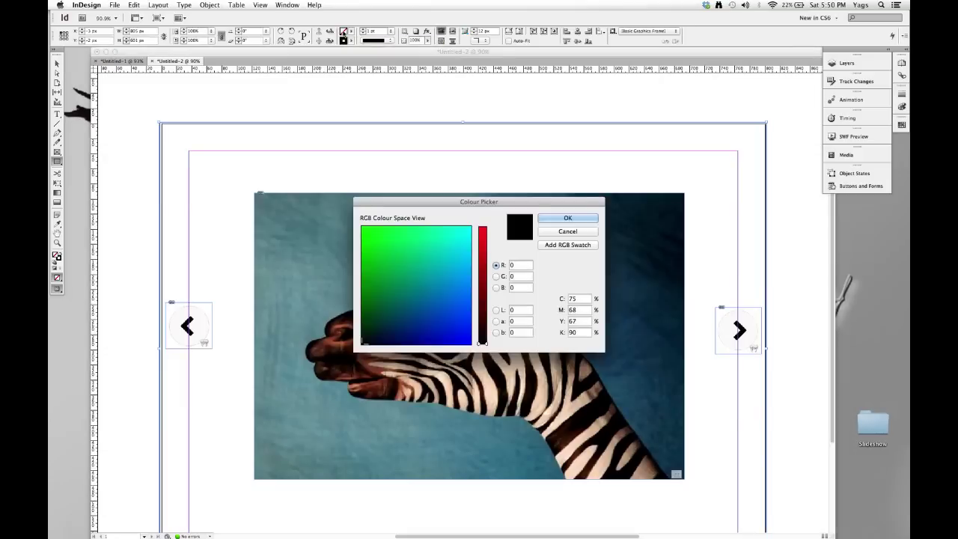
pyautogui.click(390, 299)
pyautogui.moveTo(396, 290); pyautogui.dragTo(363, 343)
pyautogui.click(442, 252)
pyautogui.moveTo(483, 342)
pyautogui.mouseDown()
pyautogui.moveTo(461, 230)
pyautogui.moveTo(412, 300)
pyautogui.moveTo(355, 349)
pyautogui.mouseUp()
pyautogui.click(476, 330)
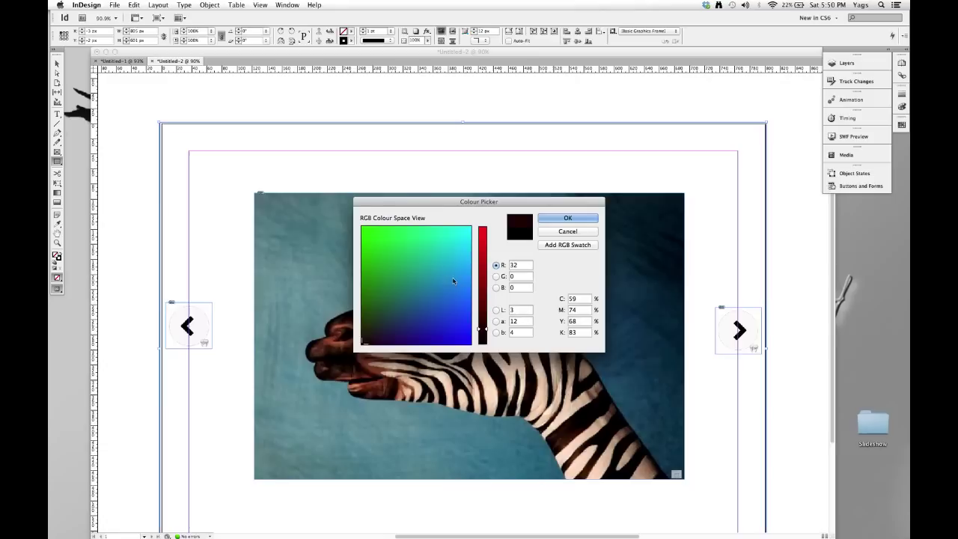
pyautogui.moveTo(483, 333); pyautogui.dragTo(484, 346)
pyautogui.click(562, 221)
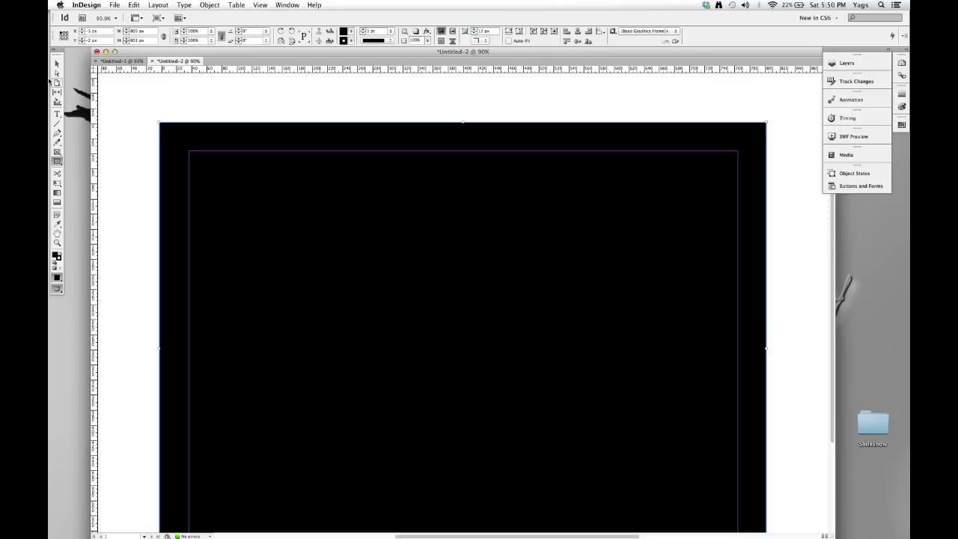
# - Send the black rectangle to back, behind the slideshow and arrow buttons
pyautogui.click(57, 64)
pyautogui.rightClick(311, 202)
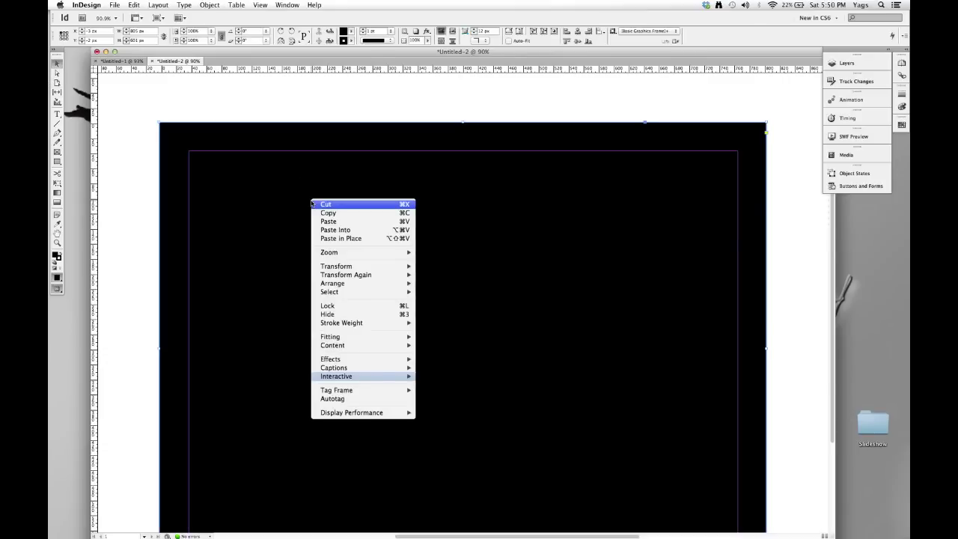
pyautogui.moveTo(361, 287)
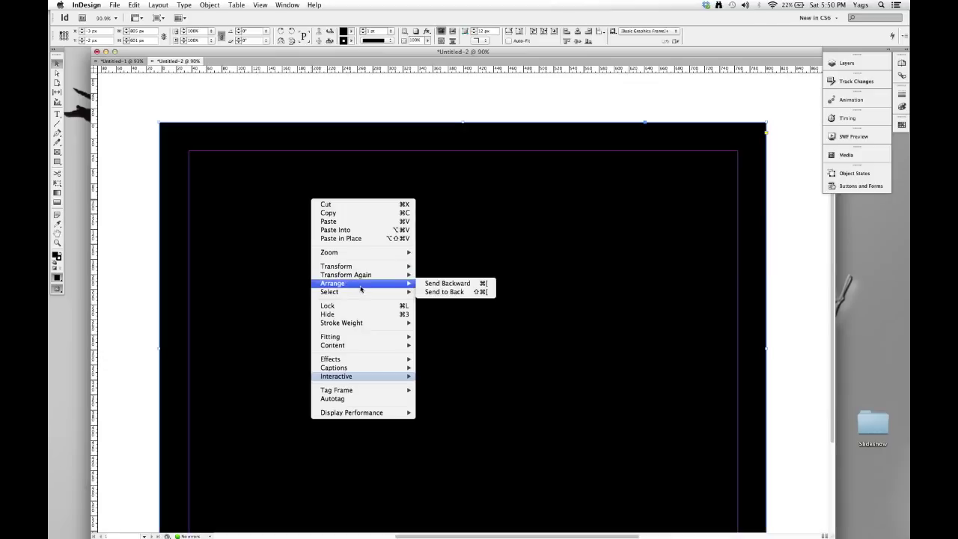
pyautogui.click(463, 292)
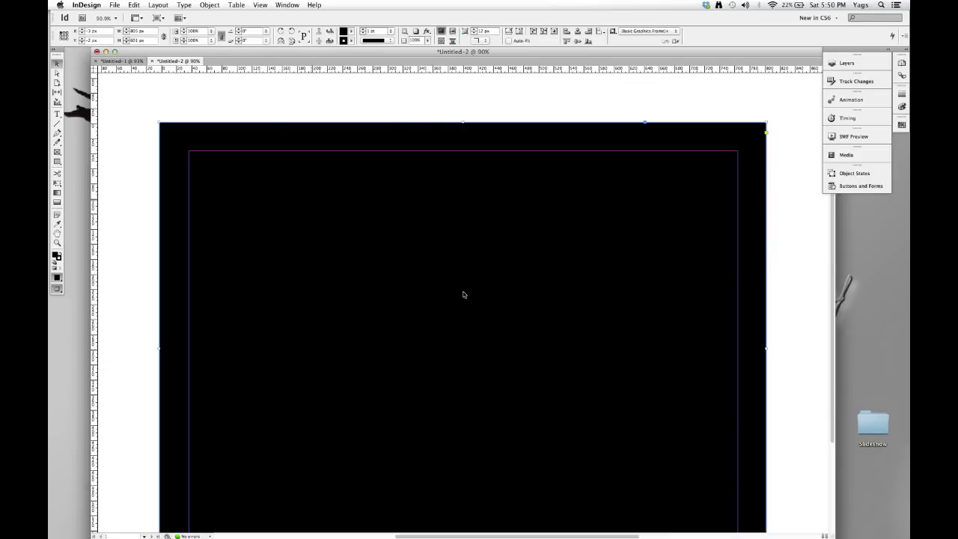
pyautogui.click(792, 272)
pyautogui.scroll(-2, 792, 272)
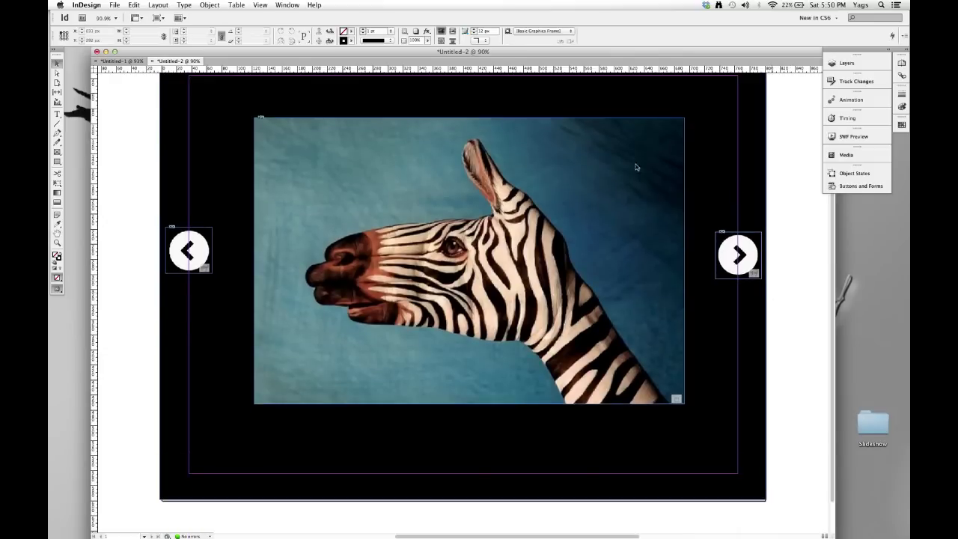
# - Export the document as 'Slide Show Finished' in Flash Player (SWF) format
pyautogui.click(116, 6)
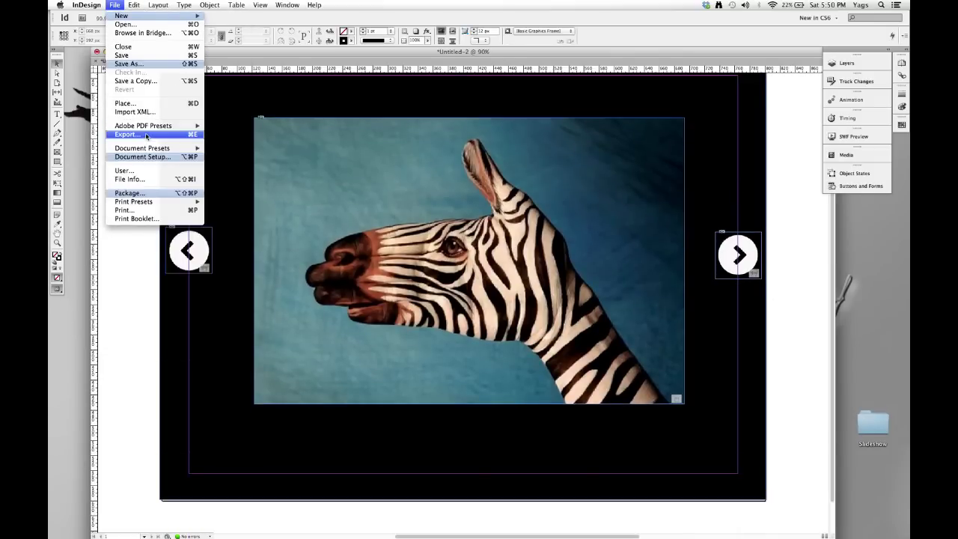
pyautogui.click(351, 183)
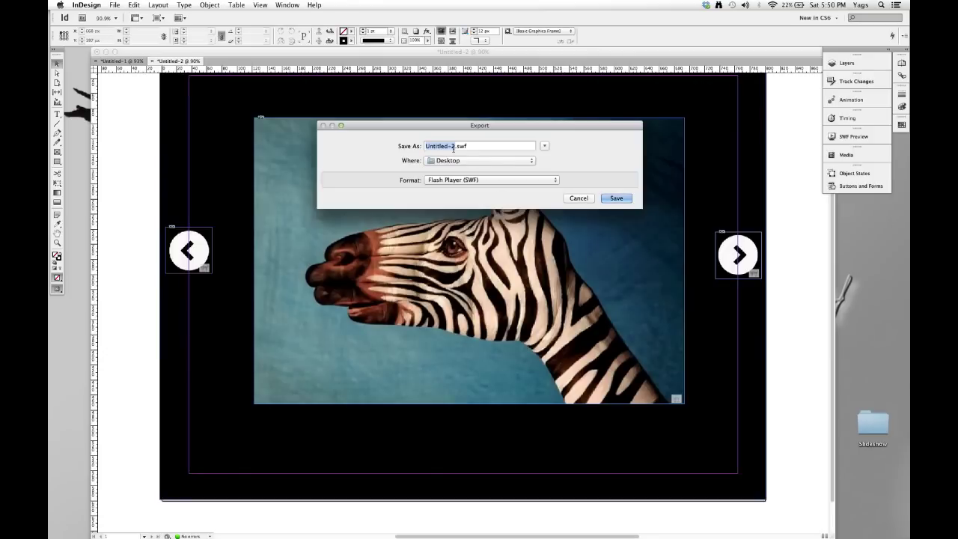
pyautogui.write('Slide Show Finished')
pyautogui.click(525, 181)
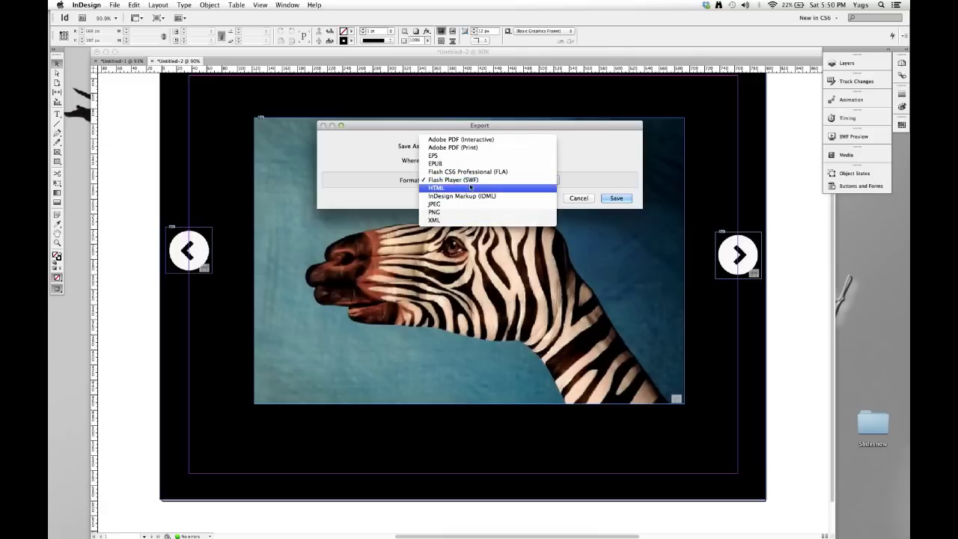
pyautogui.click(496, 183)
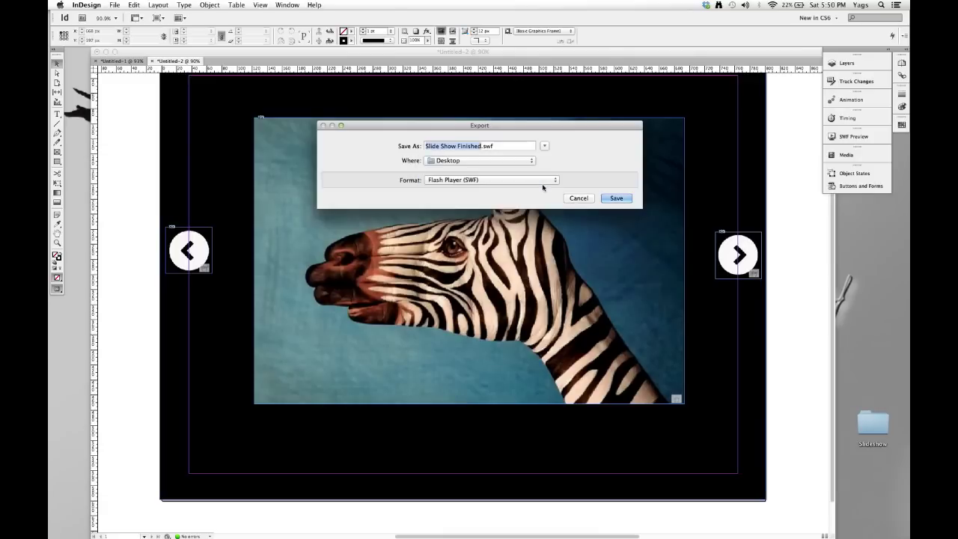
pyautogui.click(617, 198)
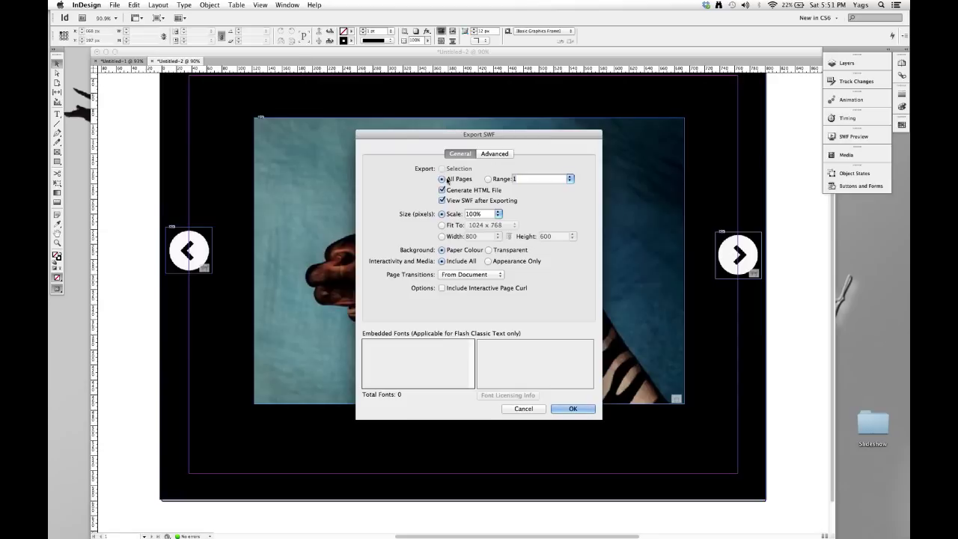
# - Turn off Generate HTML File, leave page curl off, and confirm the SWF export
pyautogui.click(442, 190)
pyautogui.click(442, 288)
pyautogui.click(442, 289)
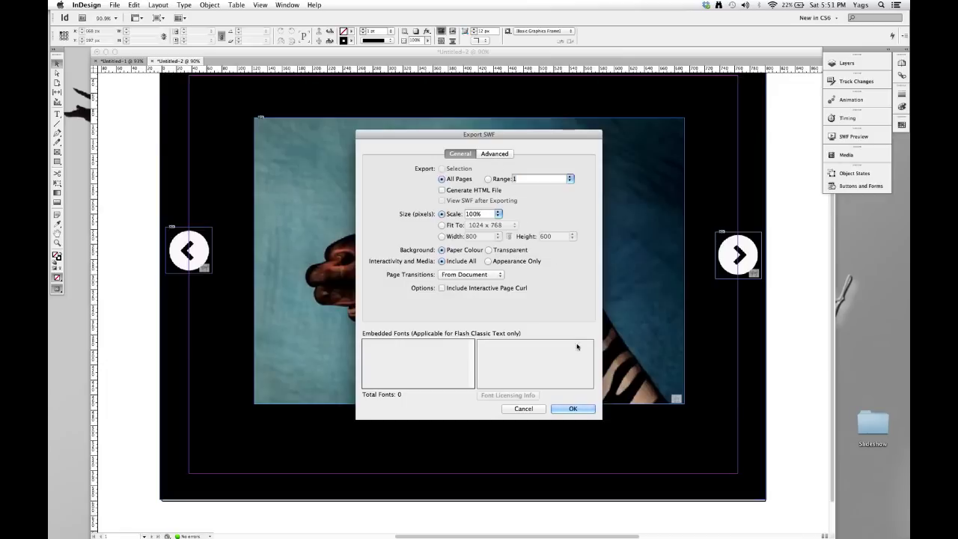
pyautogui.click(573, 409)
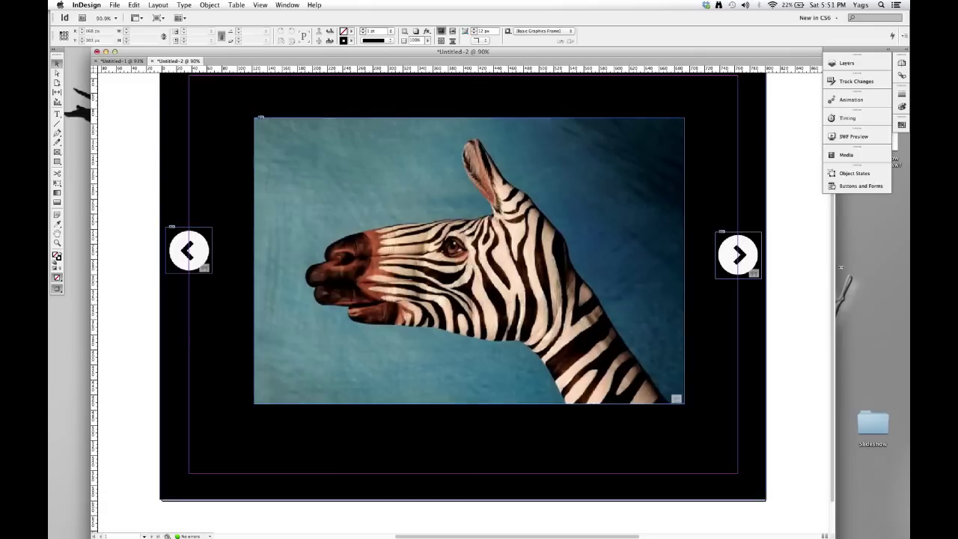
# - Open Slide Show Finished.swf from the desktop in Flash Player
pyautogui.click(884, 245)
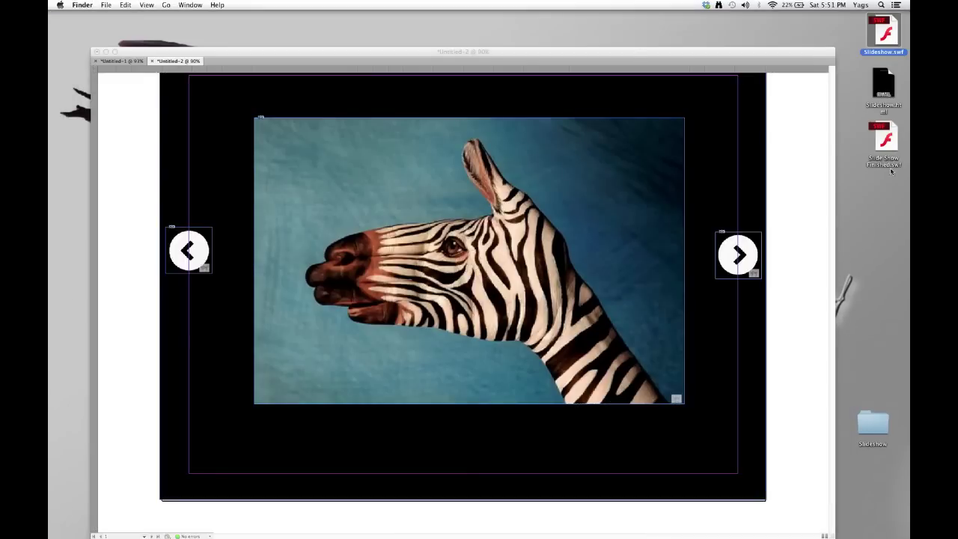
pyautogui.click(887, 140)
pyautogui.doubleClick(887, 141)
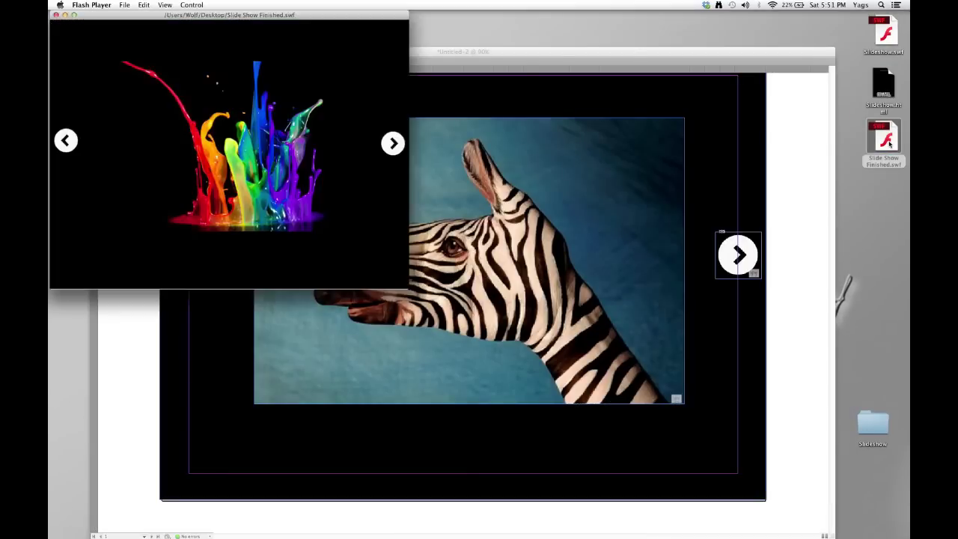
pyautogui.moveTo(288, 14); pyautogui.dragTo(417, 32)
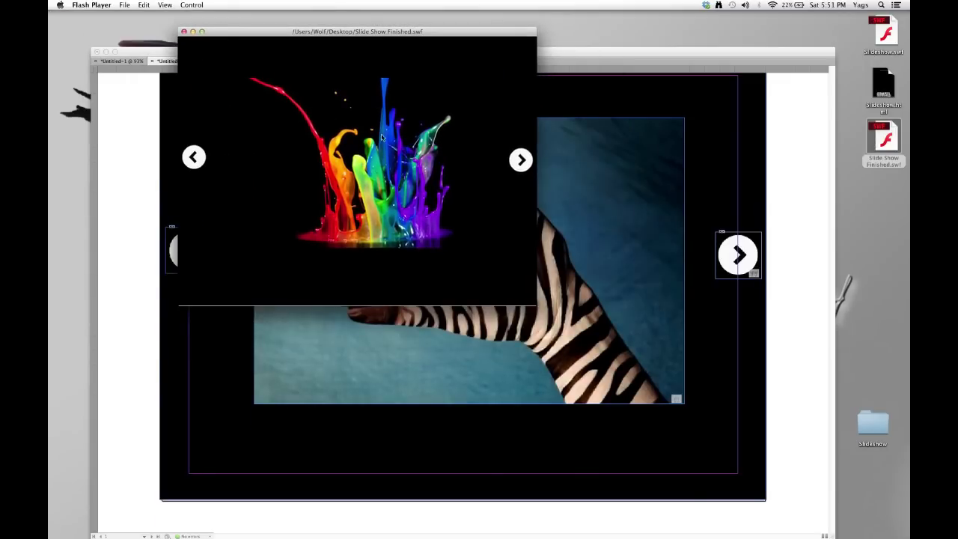
# - Step forward four slides and back three to the paint splash slide using the SWF arrows
pyautogui.click(524, 162)
pyautogui.click(524, 162)
pyautogui.click(524, 163)
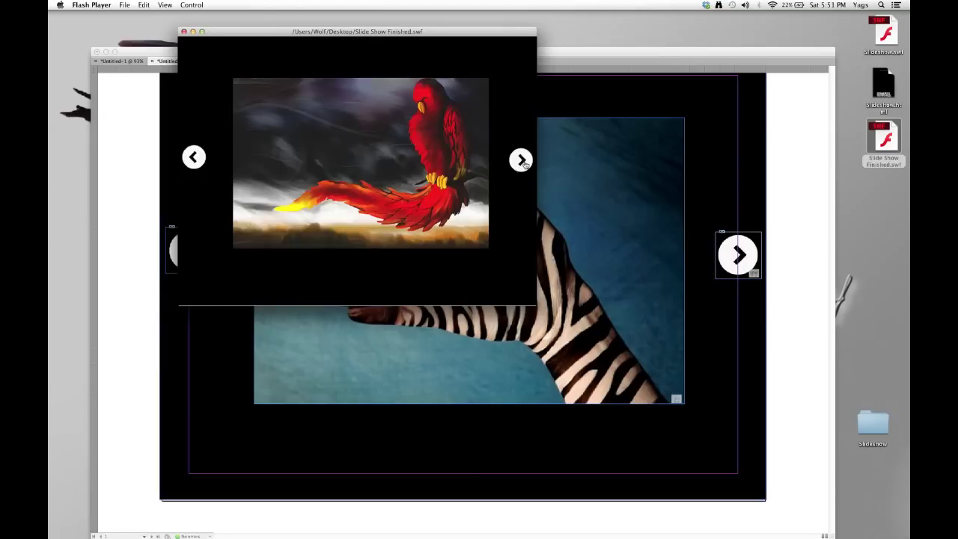
pyautogui.click(524, 163)
pyautogui.click(193, 160)
pyautogui.click(193, 158)
pyautogui.click(193, 158)
pyautogui.click(194, 158)
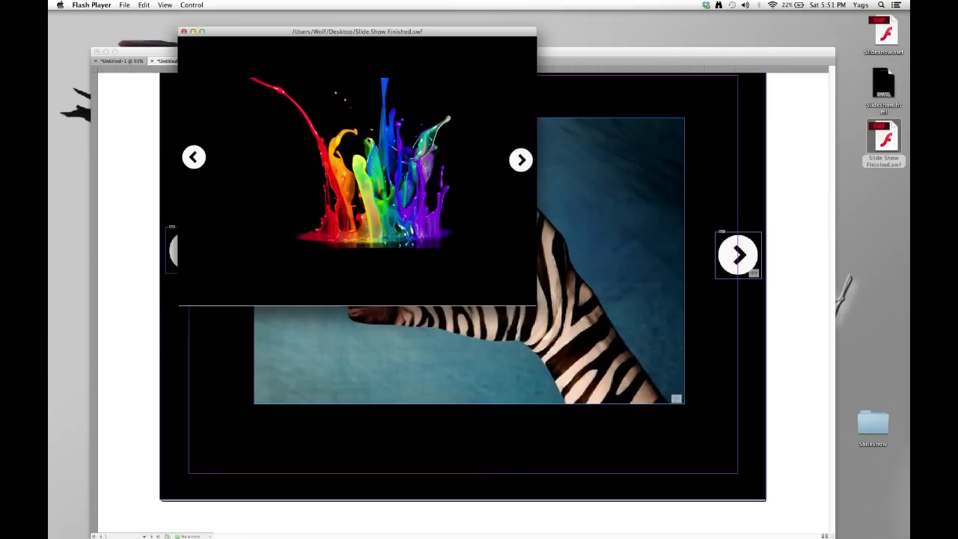
pyautogui.moveTo(408, 38); pyautogui.dragTo(463, 73)
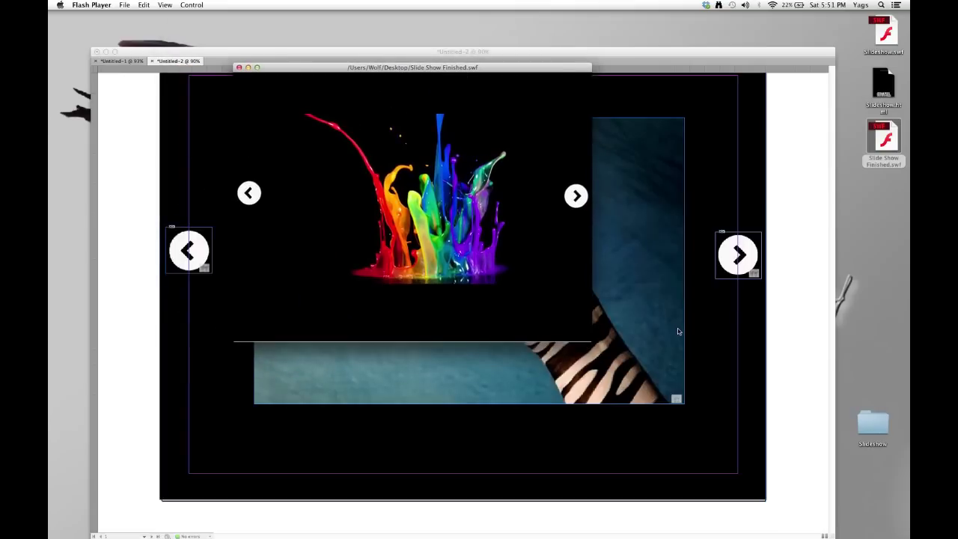
# - In Safari's Slideshow.html, advance two images and go back to the first abstract image
pyautogui.hotkey('ctrl', 'Right')
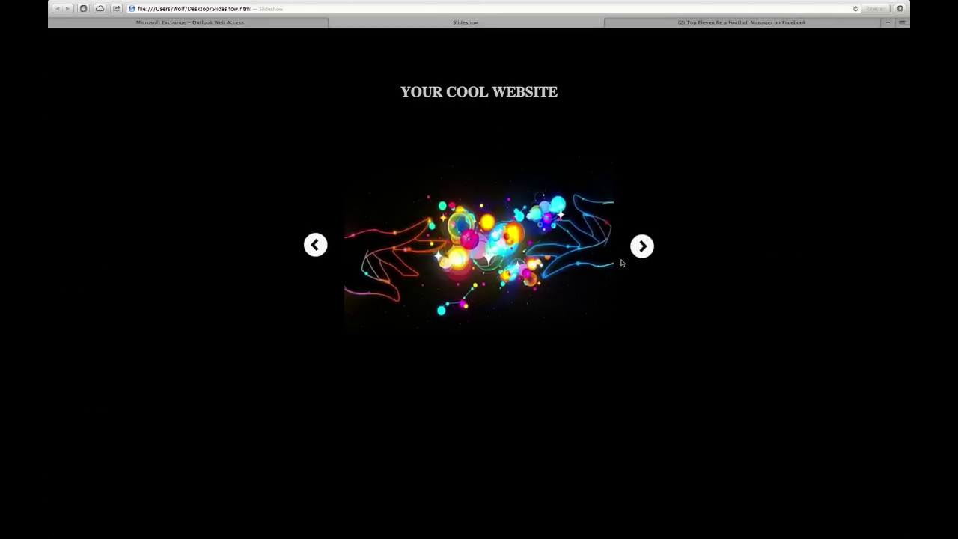
pyautogui.click(644, 248)
pyautogui.click(643, 247)
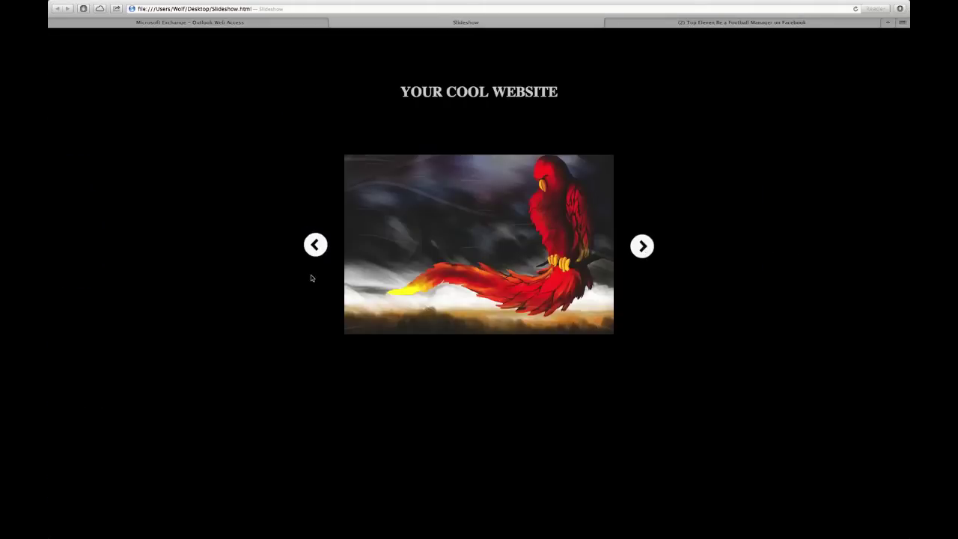
pyautogui.click(311, 247)
pyautogui.click(310, 248)
pyautogui.hotkey('ctrl', 'Left')
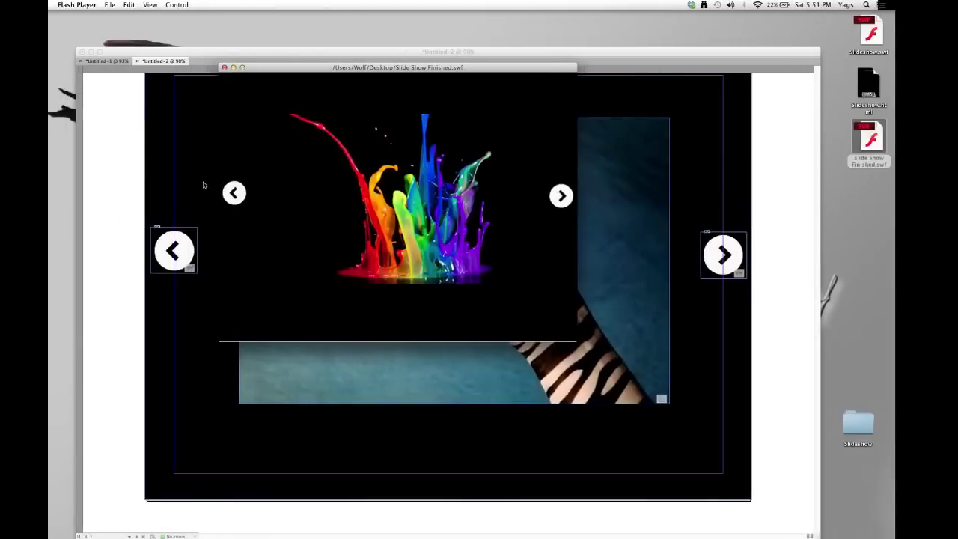